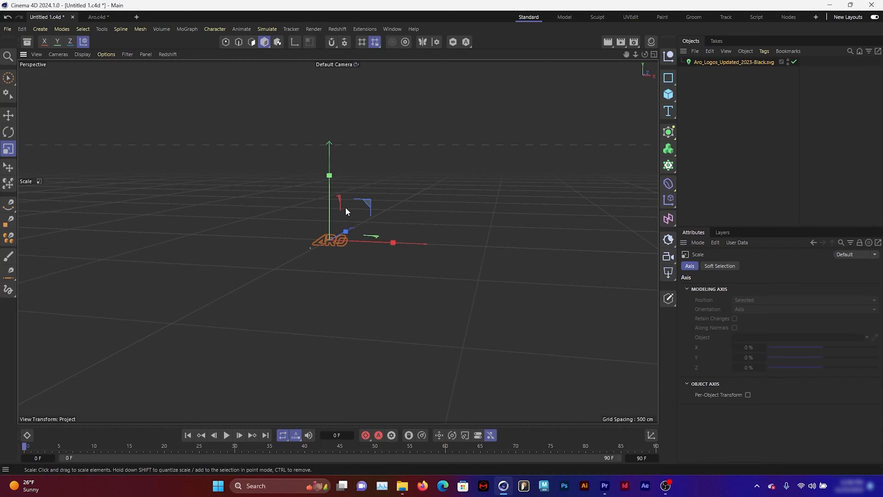
Scale the imported ARO logo up uniformly until it spans about two thirds of the perspective view's width.
left_click_drag(345, 208, 428, 179)
left_click_drag(345, 219, 575, 130)
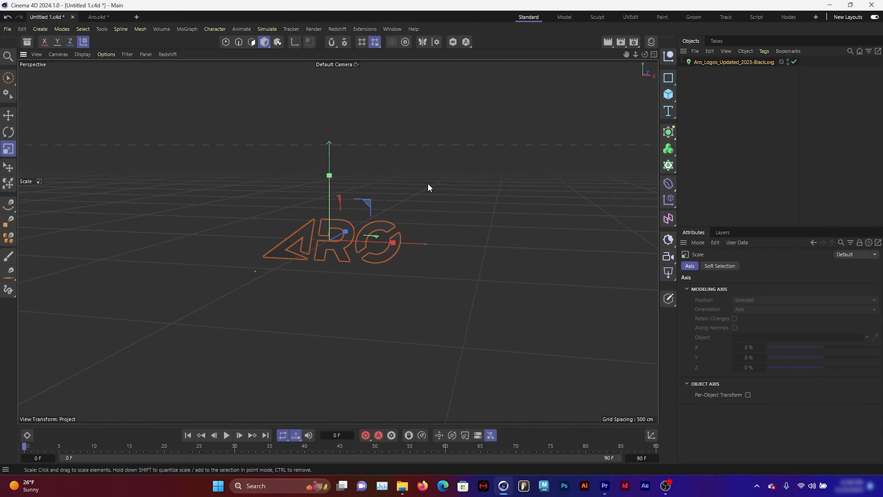
left_click_drag(361, 211, 652, 126)
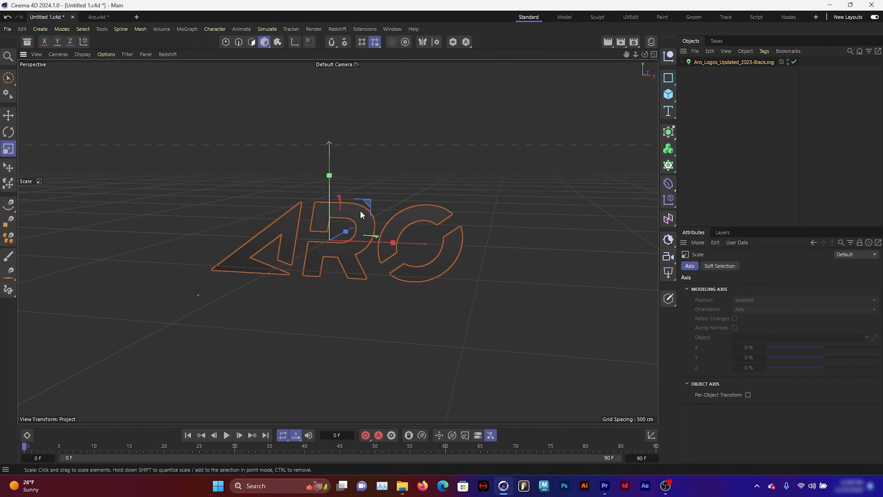
left_click_drag(360, 211, 609, 118)
left_click(703, 104)
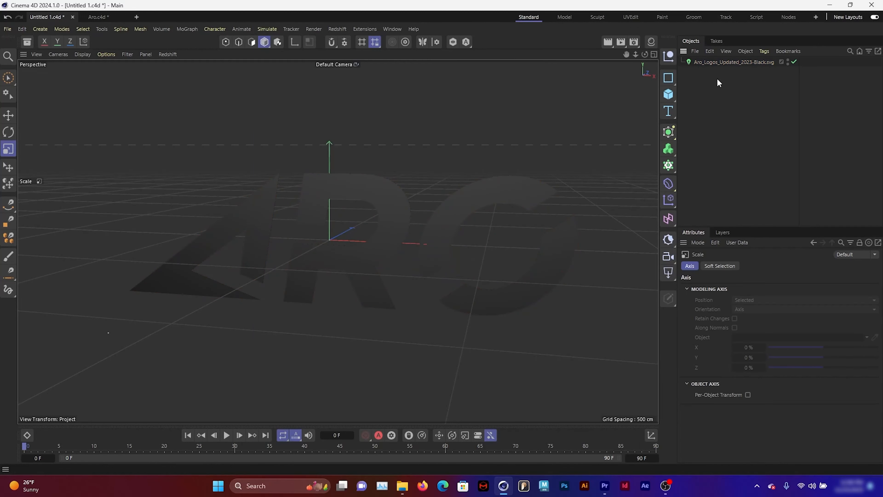
Create a new default material and apply it to the Aro_Logos_Updated_2023-Black.svg object.
left_click(723, 62)
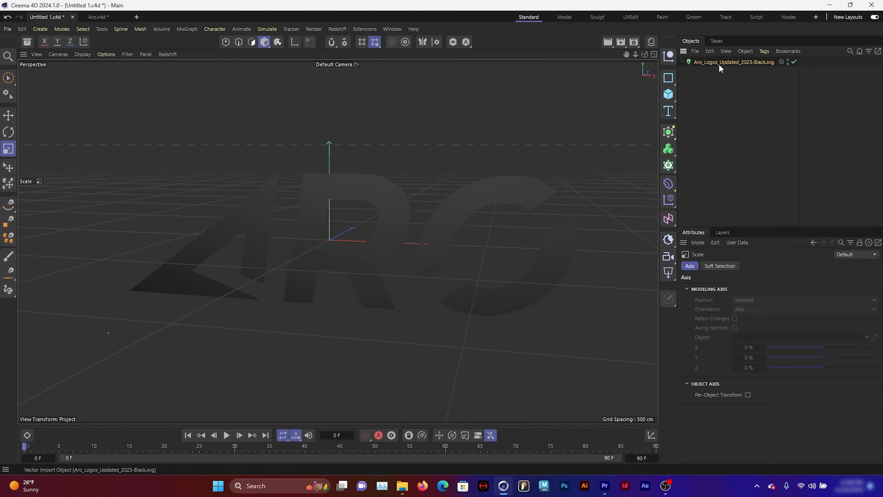
left_click(649, 44)
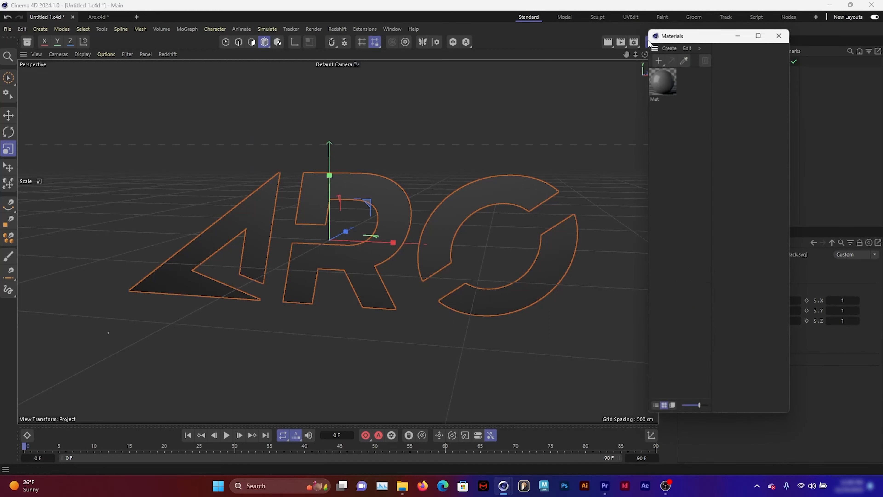
left_click(669, 47)
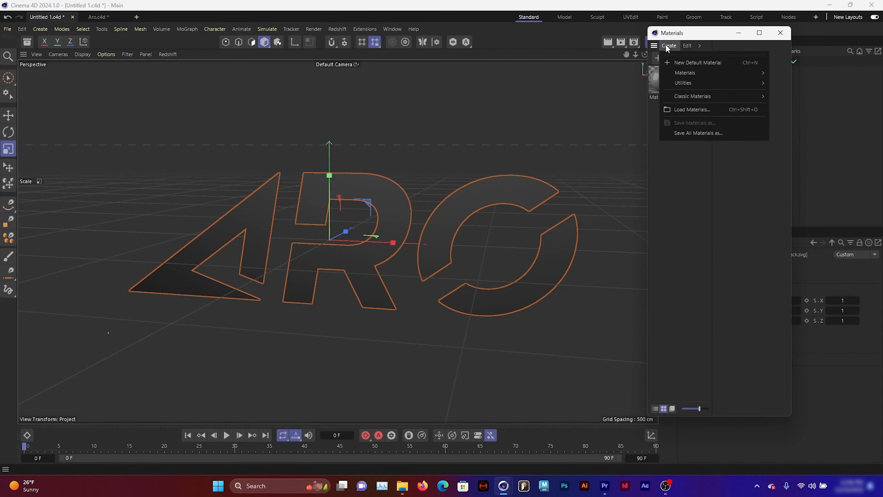
left_click(683, 64)
left_click_drag(711, 44, 559, 86)
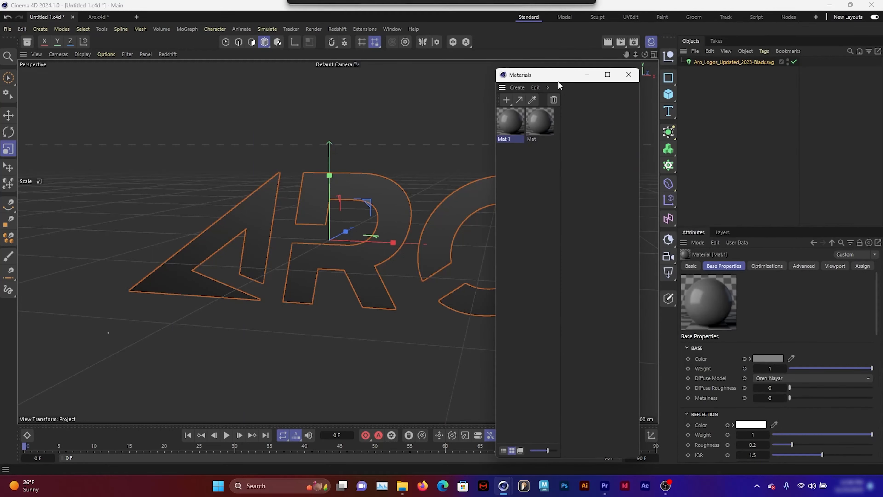
left_click_drag(515, 134, 708, 62)
Make the logo's vector import object editable and expand its nested nulls down to the four Fill extrudes.
left_click(707, 62)
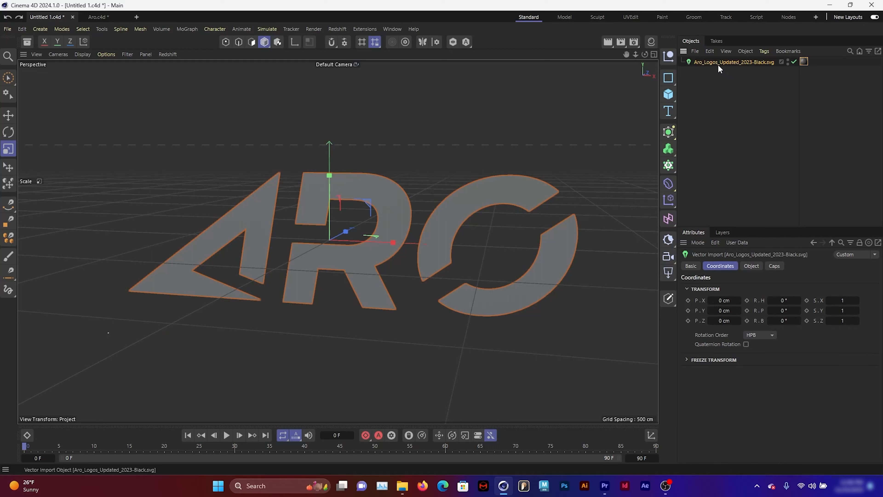
right_click(718, 64)
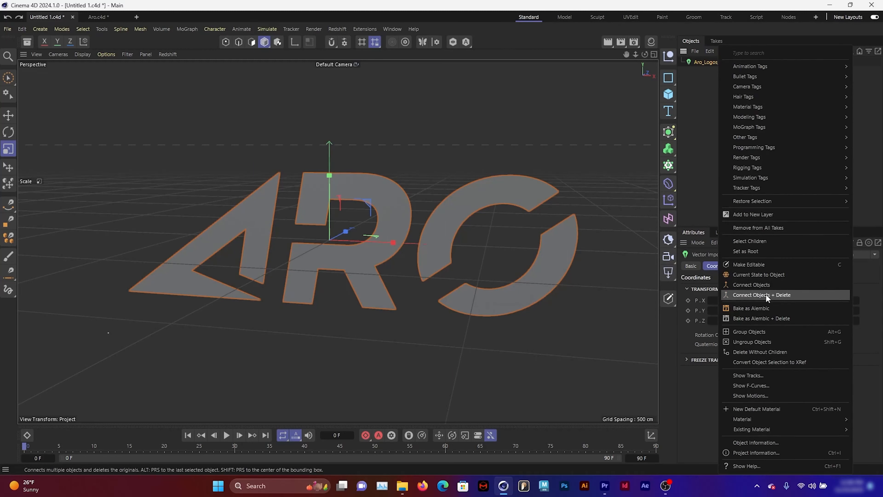
left_click(781, 266)
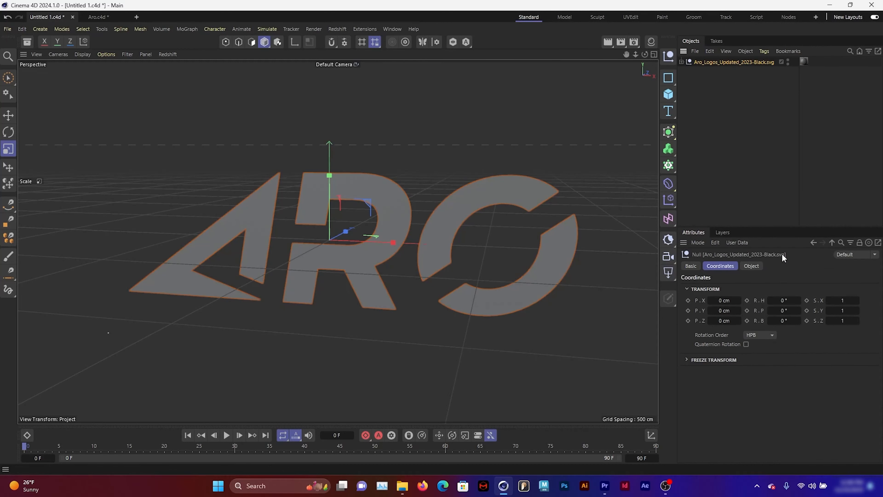
left_click(787, 194)
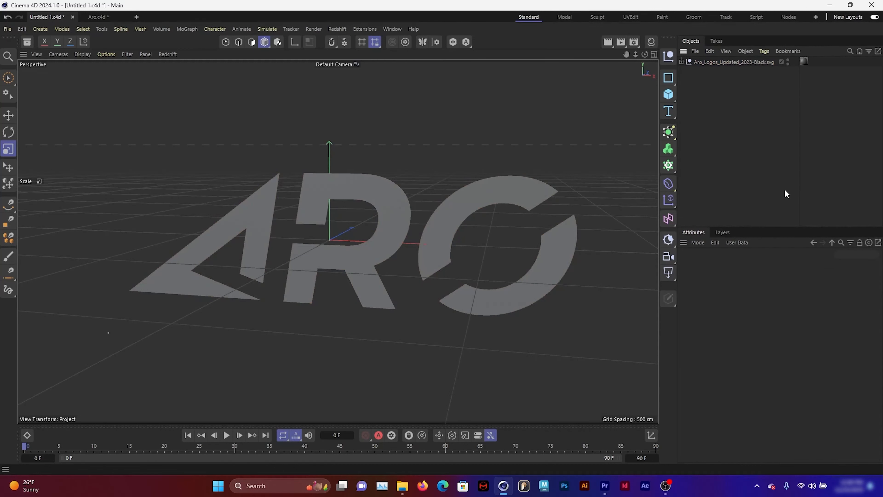
left_click(681, 61)
left_click(687, 71)
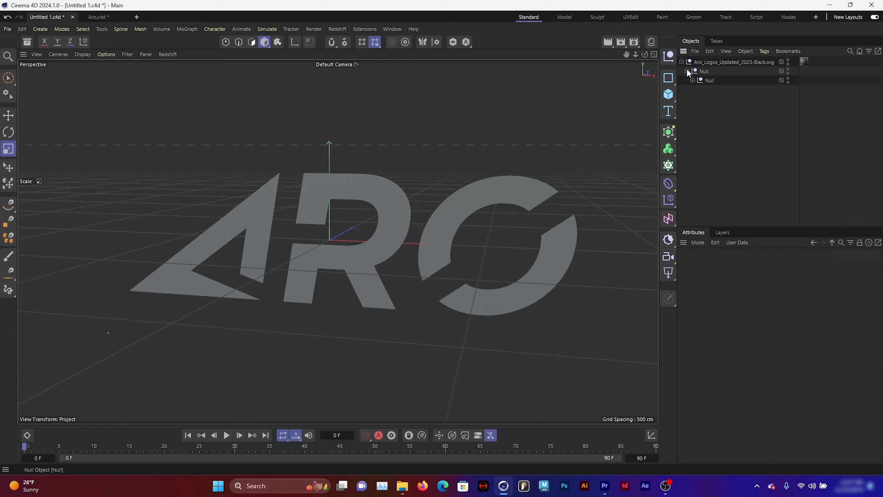
left_click(691, 80)
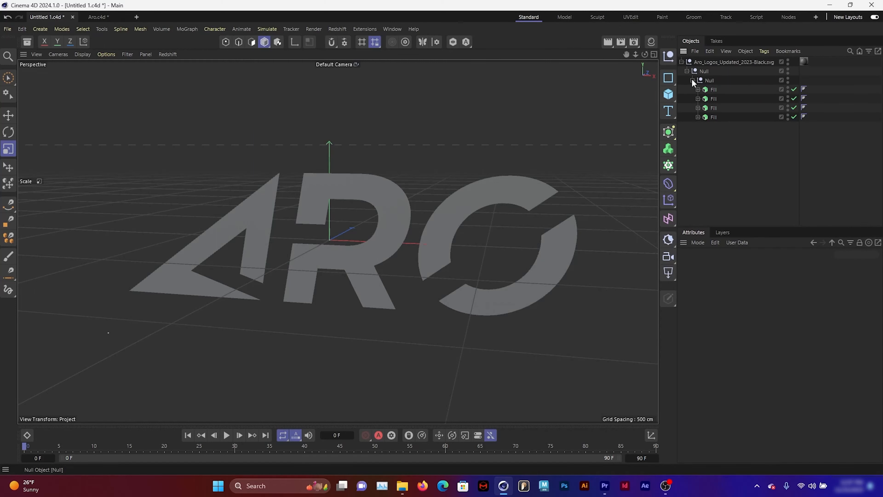
Set the extrusion of all four Fill objects to an 11 cm offset with 9 subdivisions.
left_click(713, 90)
left_click(715, 116, "shift")
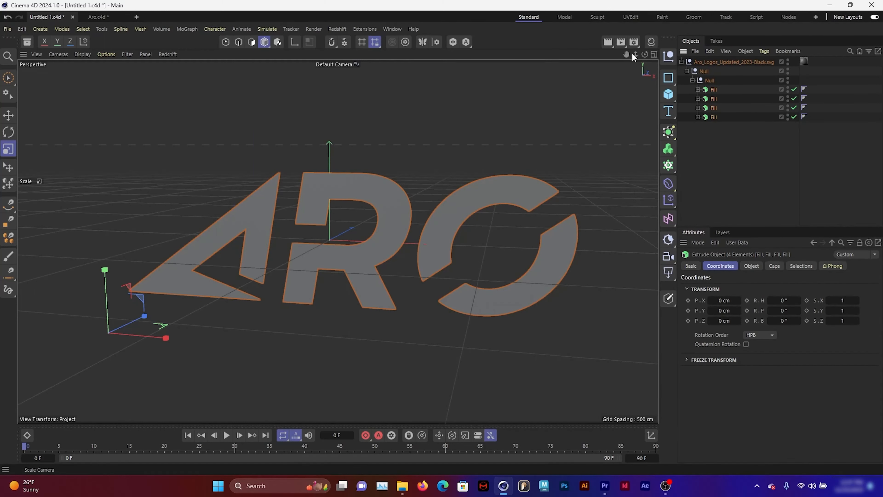
left_click_drag(626, 55, 536, 56)
left_click_drag(483, 224, 460, 236, "alt")
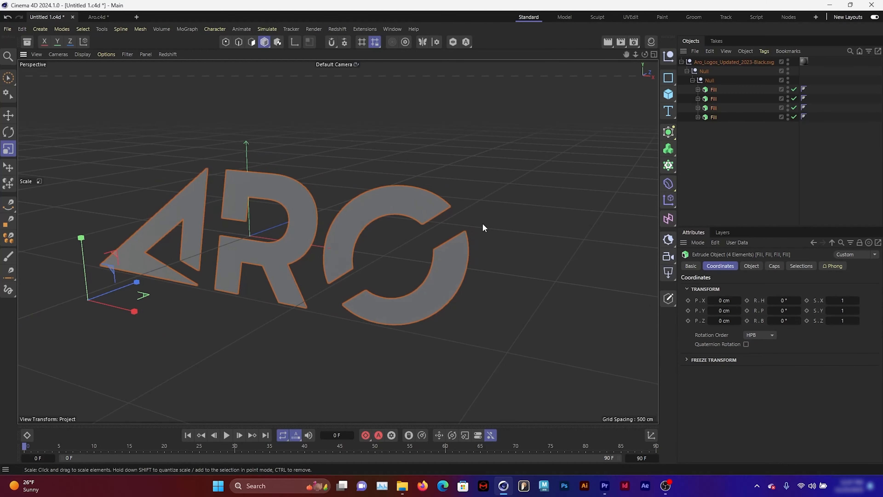
left_click_drag(645, 54, 526, 207)
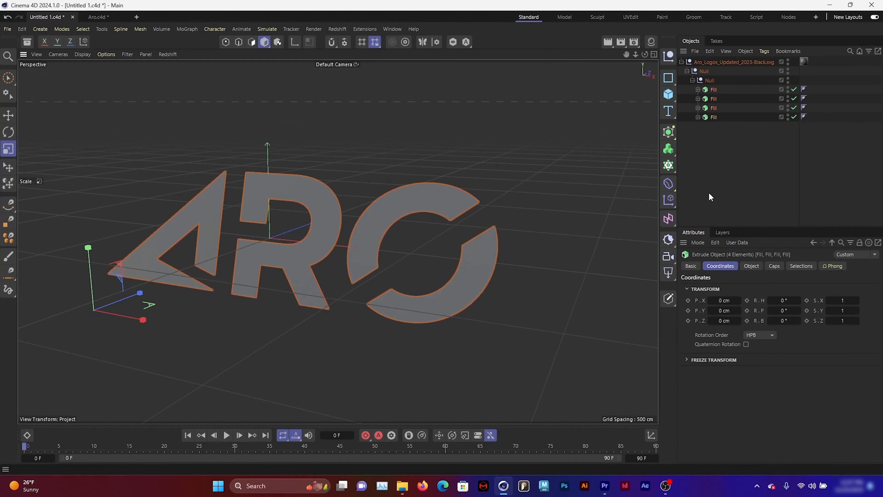
left_click(755, 268)
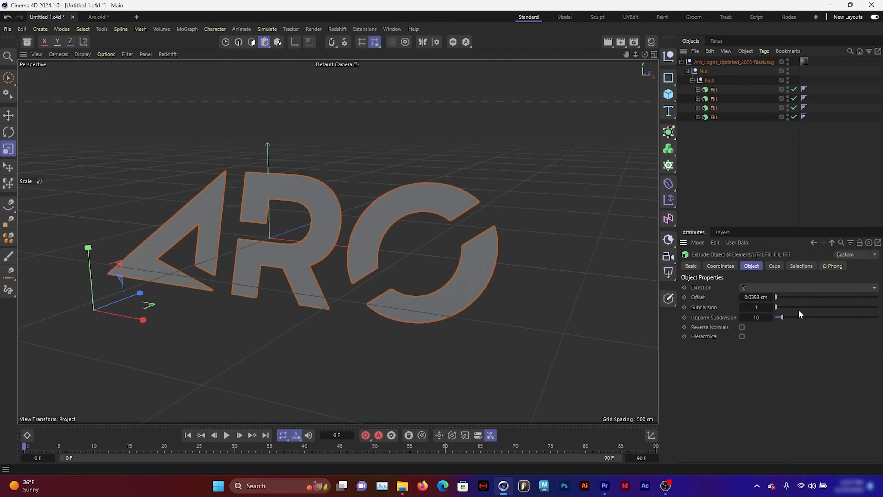
left_click(798, 298)
left_click_drag(794, 299, 776, 304)
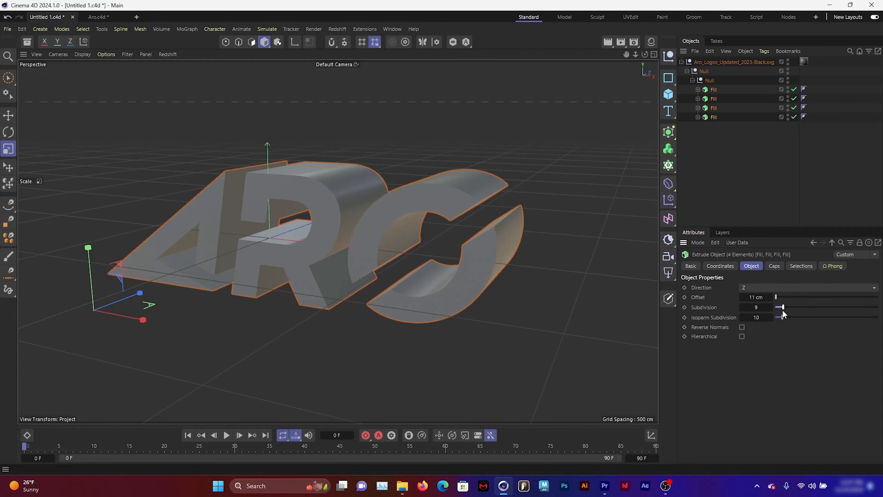
Switch the perspective view's display to Gouraud Shading (Lines) to show the logo's mesh.
mouse_move(558, 216)
left_mouse_down("alt")
mouse_move(558, 207)
mouse_move(555, 214)
left_mouse_up("alt")
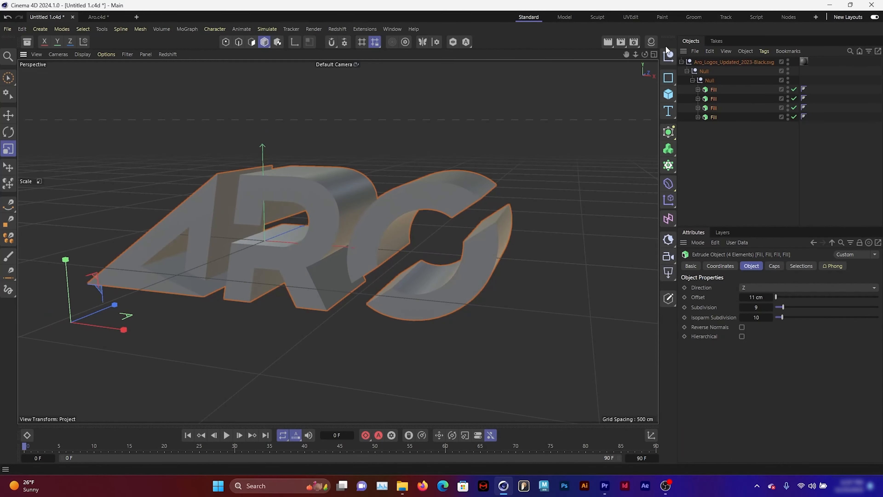
left_click_drag(626, 55, 627, 60)
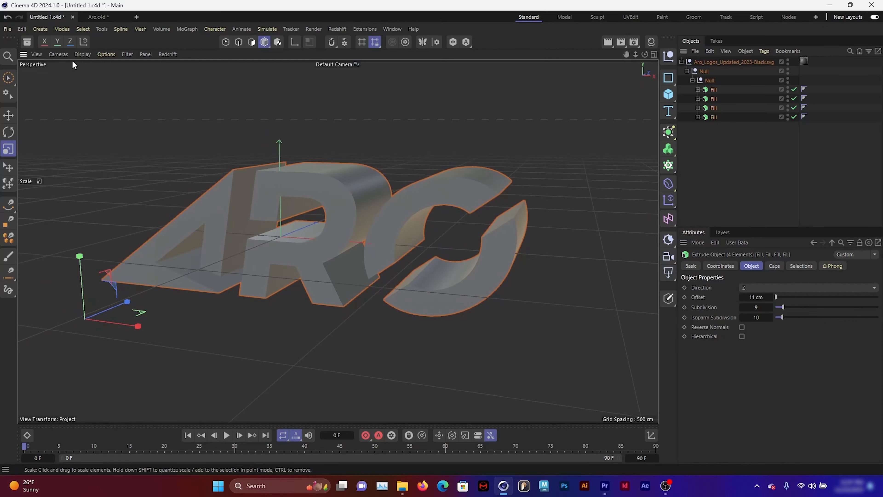
left_click(83, 53)
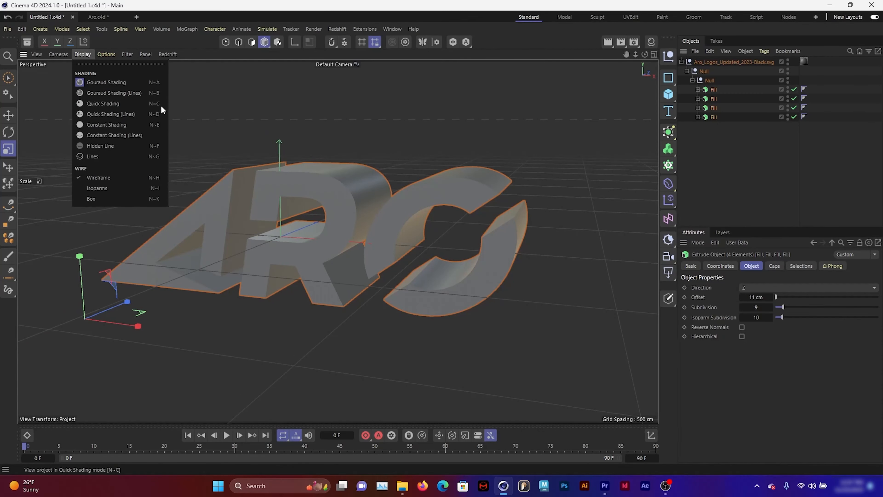
left_click(157, 97)
mouse_move(333, 142)
left_mouse_down("alt")
mouse_move(319, 148)
mouse_move(329, 144)
left_mouse_up("alt")
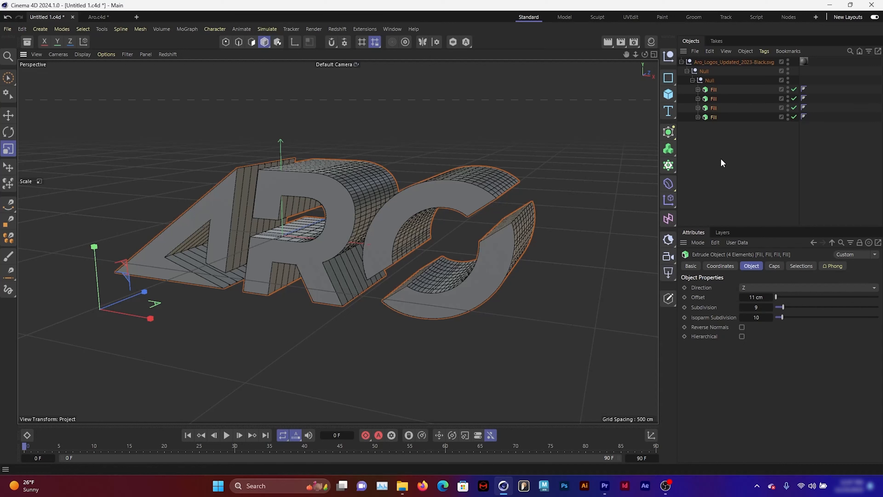
Add a Volume Builder and make the four Fill extrudes its children.
left_click(669, 150)
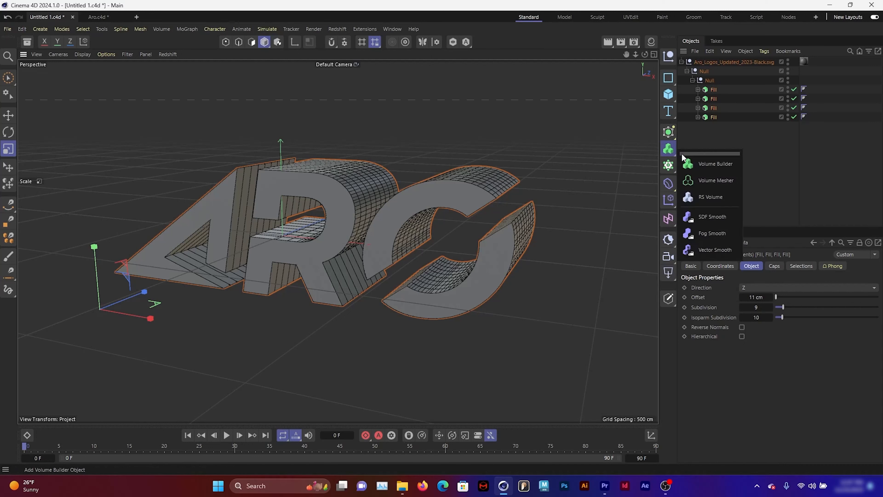
left_click(712, 169)
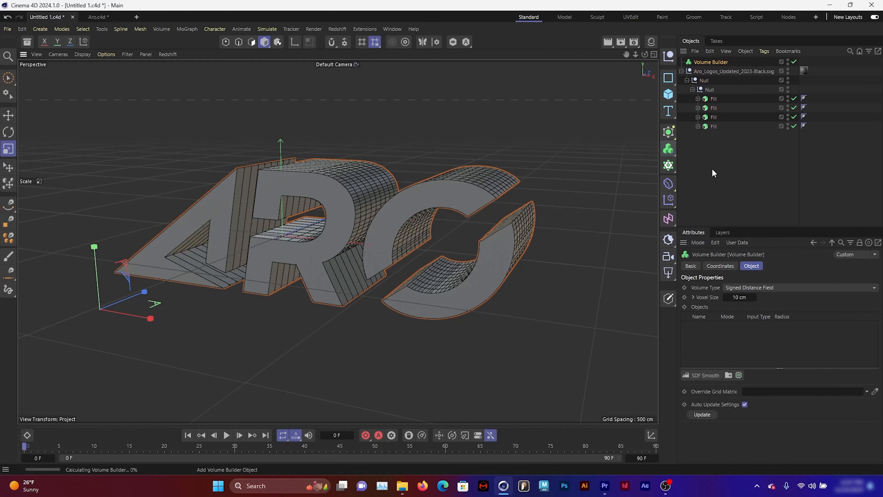
left_click(714, 126)
left_click(714, 100, "shift")
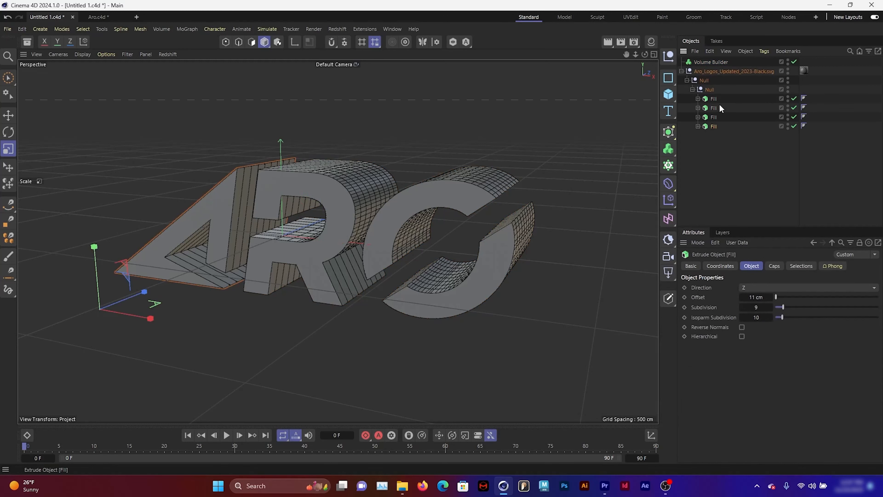
left_click_drag(716, 112, 729, 61)
Set the Volume Builder's voxel size to 2 cm.
left_click(729, 62)
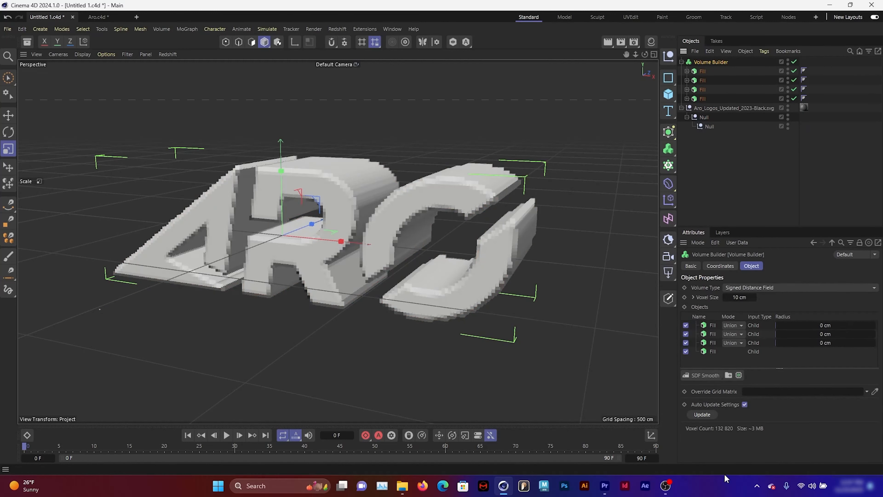
left_click(740, 298)
type("2")
key("Return")
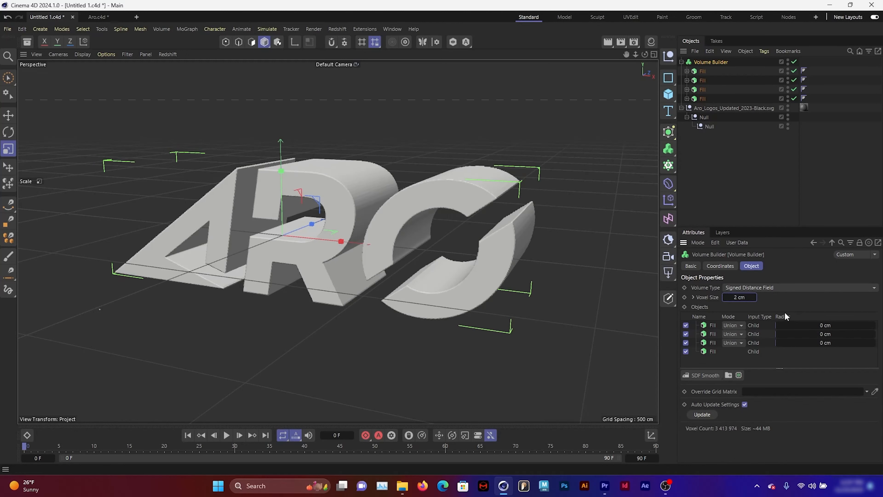
Add a Volume Mesher and make the Volume Builder its child.
left_click(706, 71)
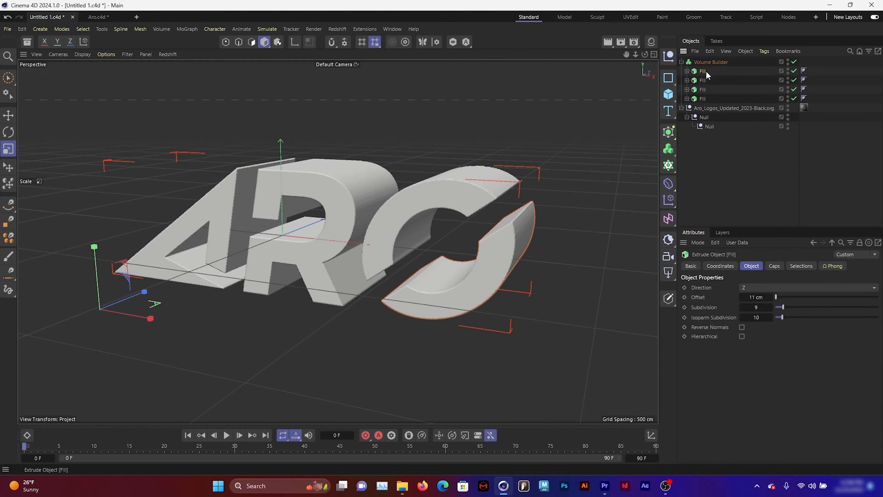
left_click(716, 62)
left_click(668, 148)
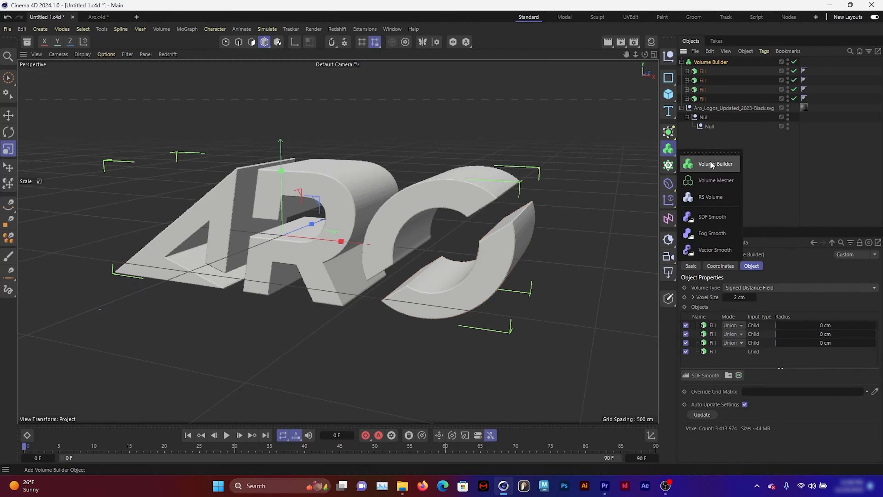
left_click(715, 181)
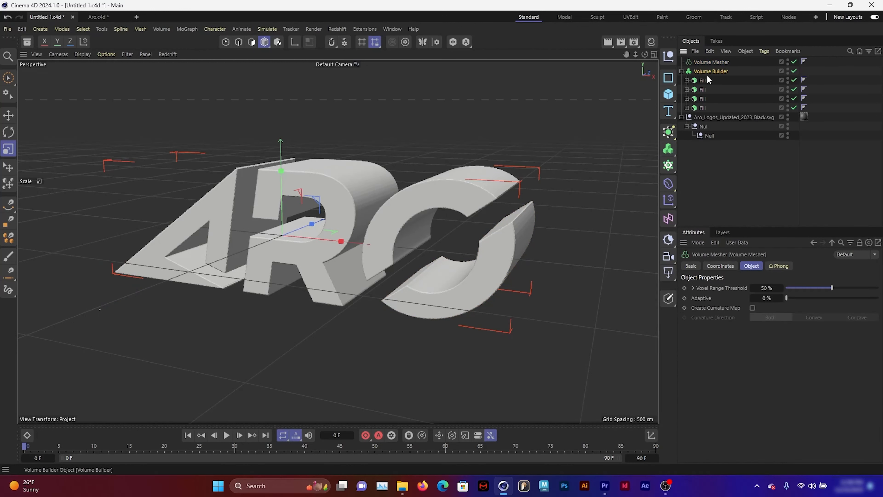
left_click_drag(708, 73, 721, 68)
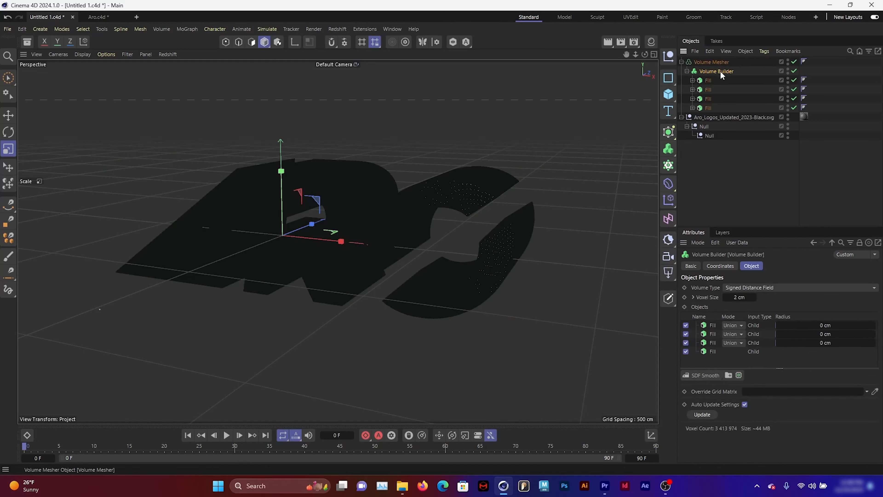
Set the Volume Mesher's Adaptive value to 5.2 % to reduce the logo's mesh density.
left_click(713, 61)
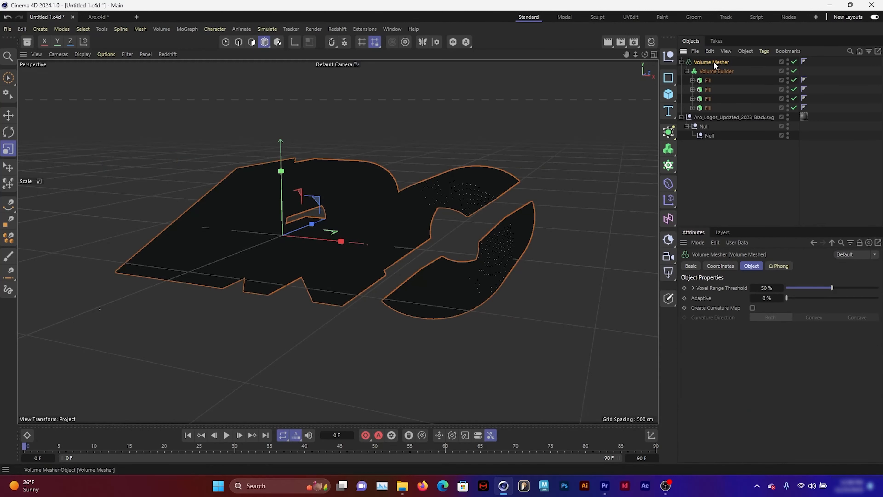
mouse_move(350, 194)
left_mouse_down("alt")
mouse_move(378, 186)
mouse_move(350, 188)
left_mouse_up("alt")
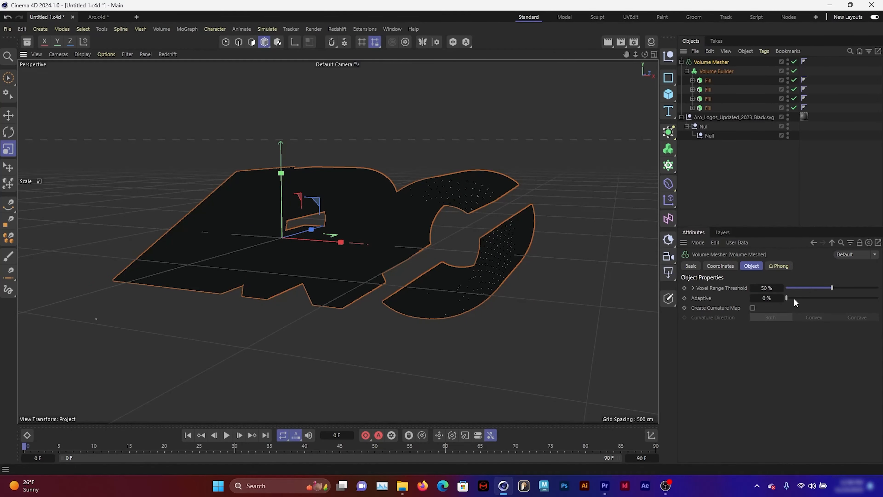
left_click_drag(786, 298, 791, 302)
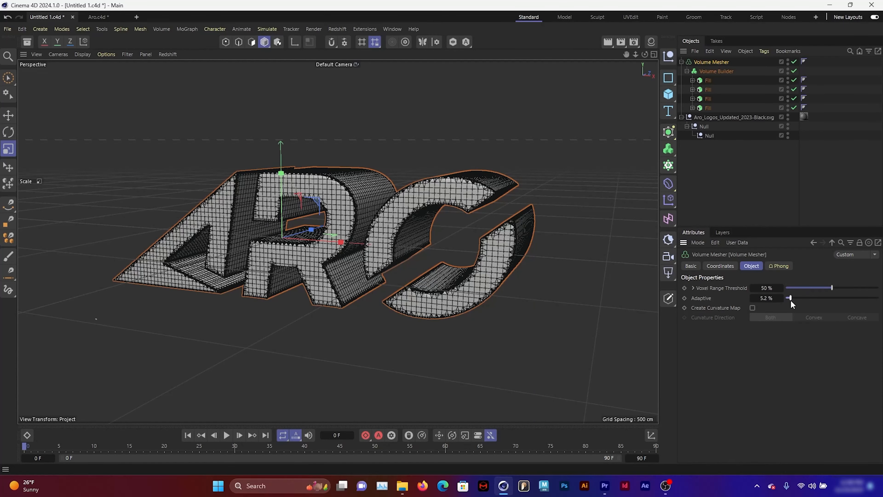
left_click_drag(494, 291, 495, 295, "alt")
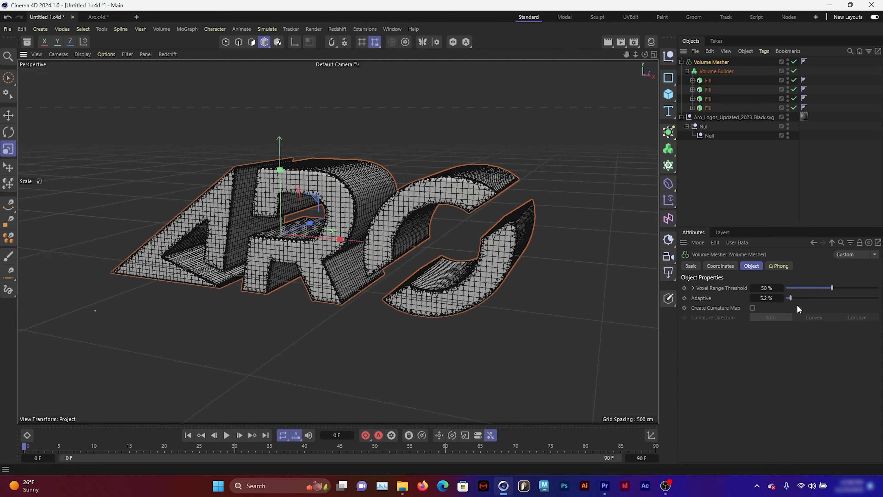
Delete the leftover Aro_Logos_Updated_2023-Black.svg null together with its child nulls.
left_click_drag(569, 313, 574, 309, "alt")
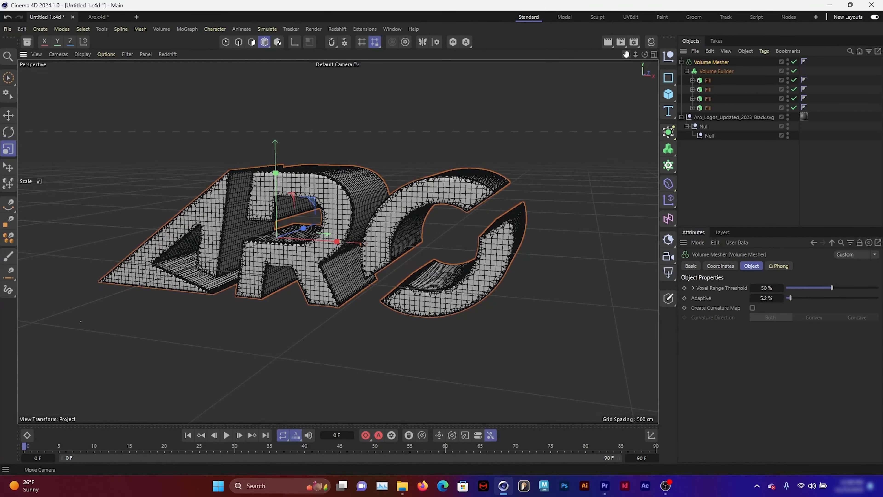
left_click(702, 117)
key("Delete")
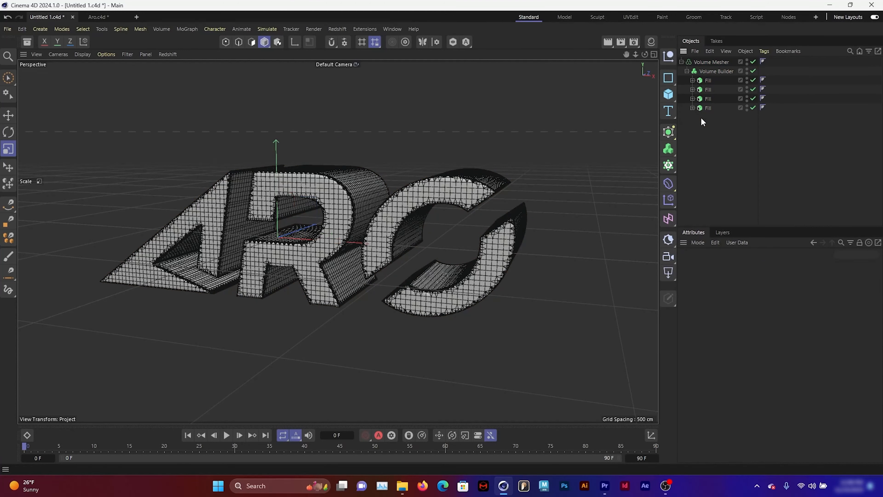
Create a polygon copy of the Volume Mesher with Current State to Object and select the copy.
left_click(715, 63)
right_click(715, 64)
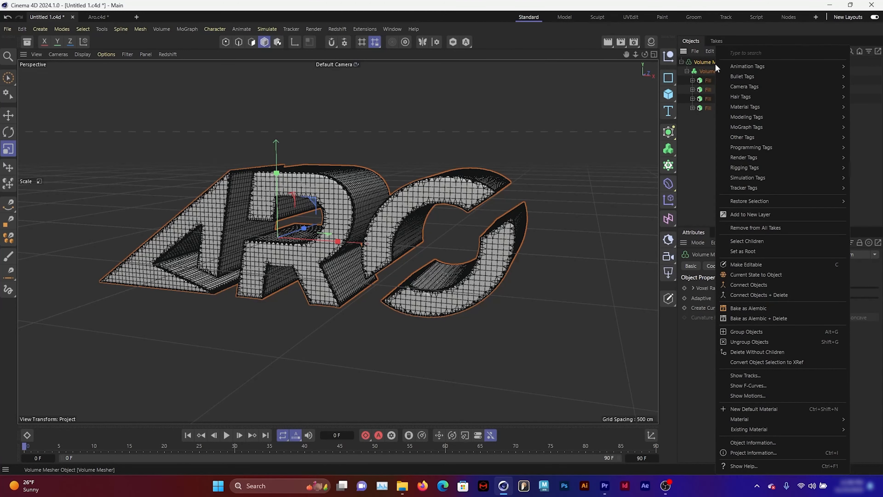
left_click(755, 275)
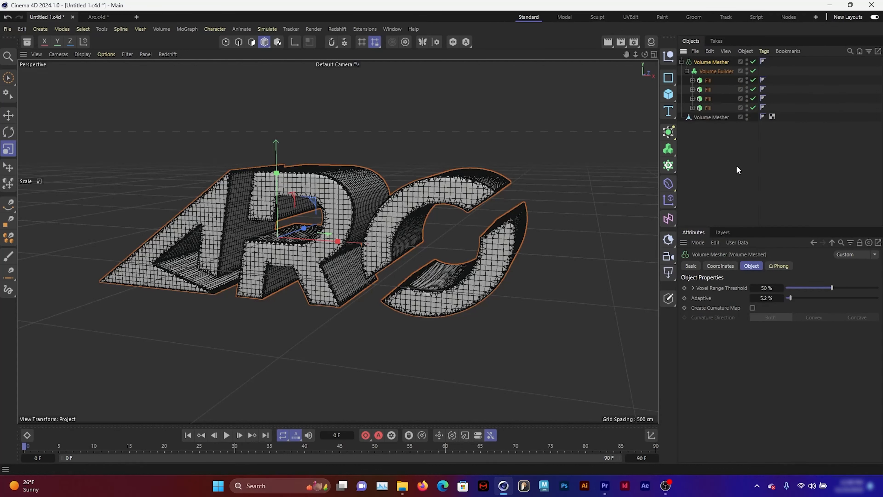
left_click(736, 142)
left_click(717, 120)
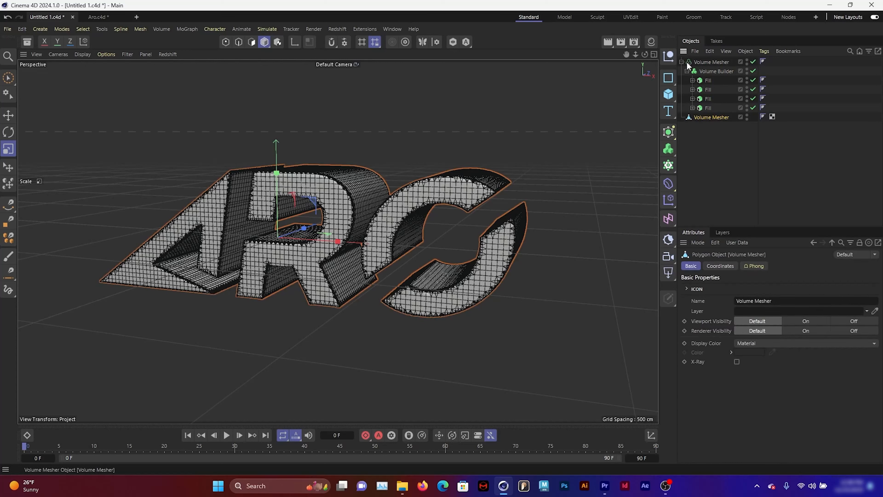
Collapse the original Volume Mesher hierarchy and hide it in both viewport and render.
left_click(681, 62)
left_click(716, 62)
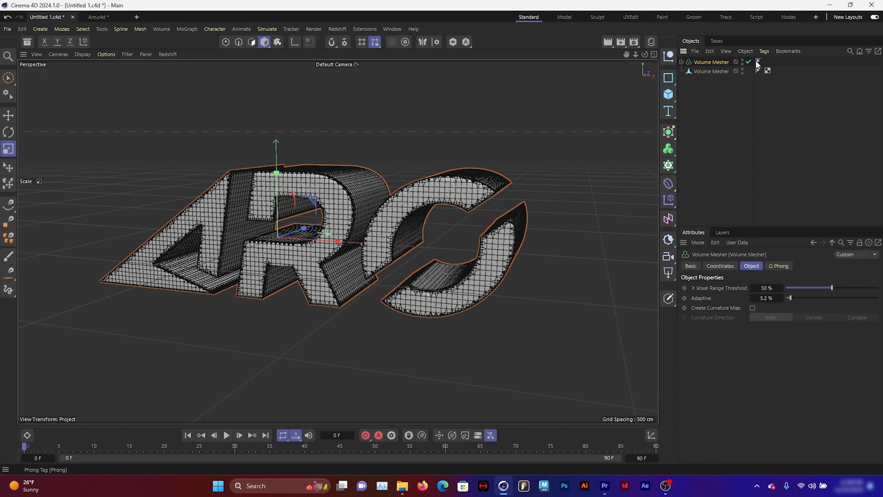
left_click(742, 59)
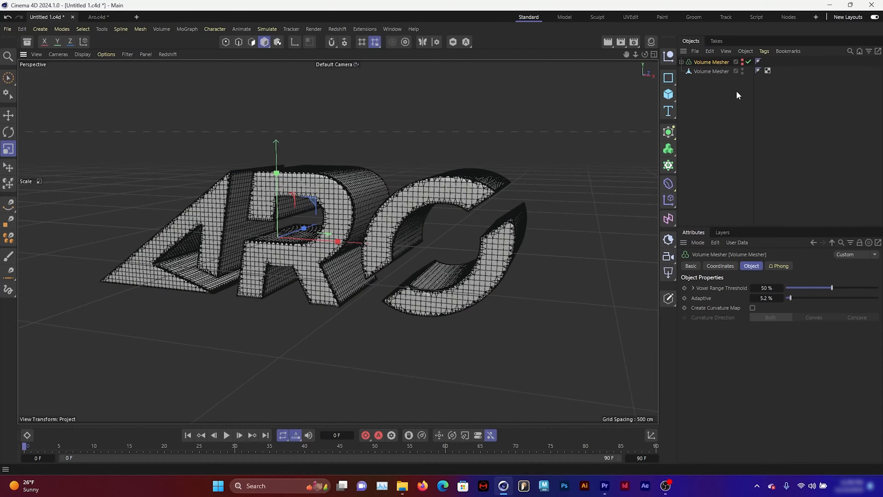
Split the polygon copy of the Volume Mesher into separate letter objects with Polygon Islands to Objects.
left_click(712, 72)
mouse_move(583, 138)
left_mouse_down("alt")
mouse_move(584, 157)
mouse_move(590, 148)
left_mouse_up("alt")
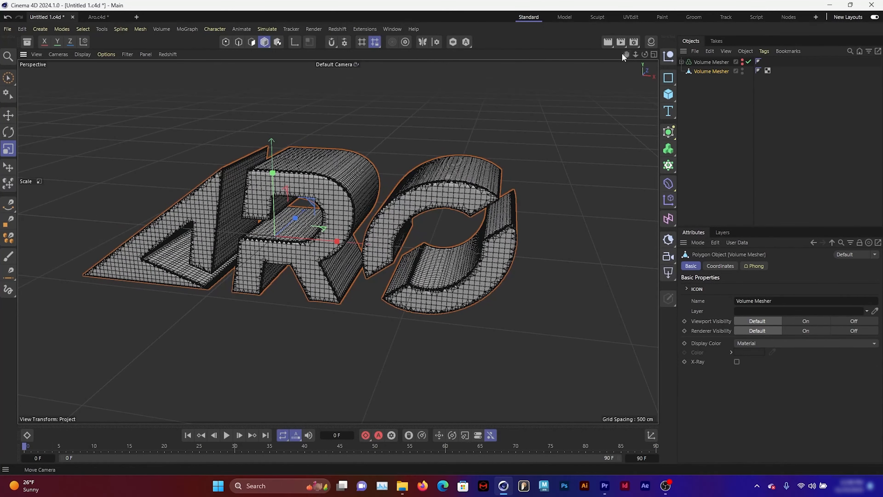
left_click_drag(626, 54, 584, 161)
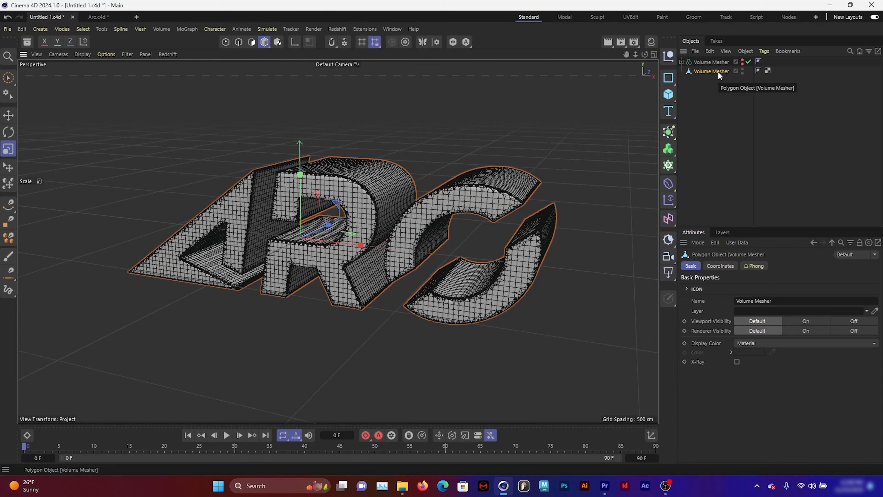
key("shift+c")
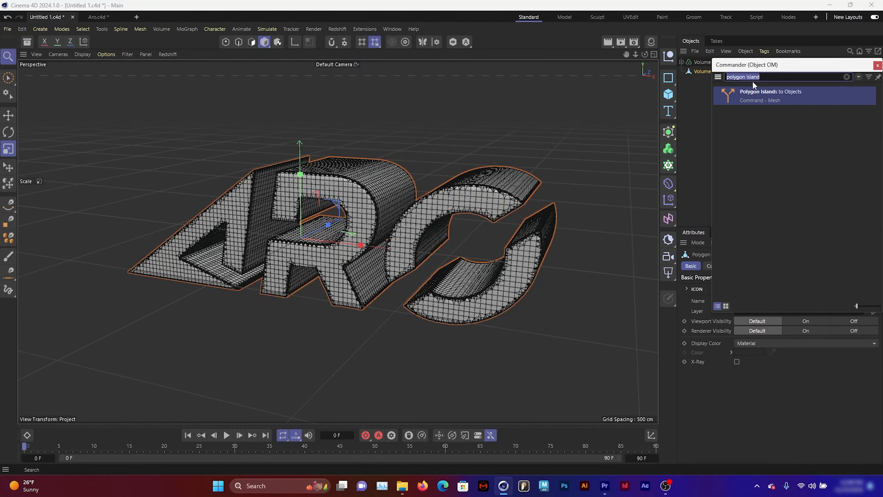
left_click(763, 79)
left_click(767, 99)
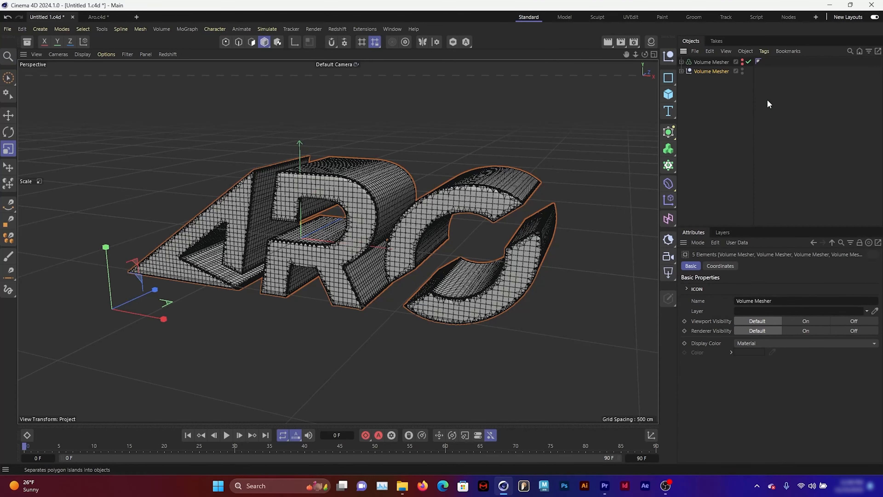
Expand the new null, check which piece each child is, and rename the first two children A and R.
left_click(682, 72)
left_click(713, 80)
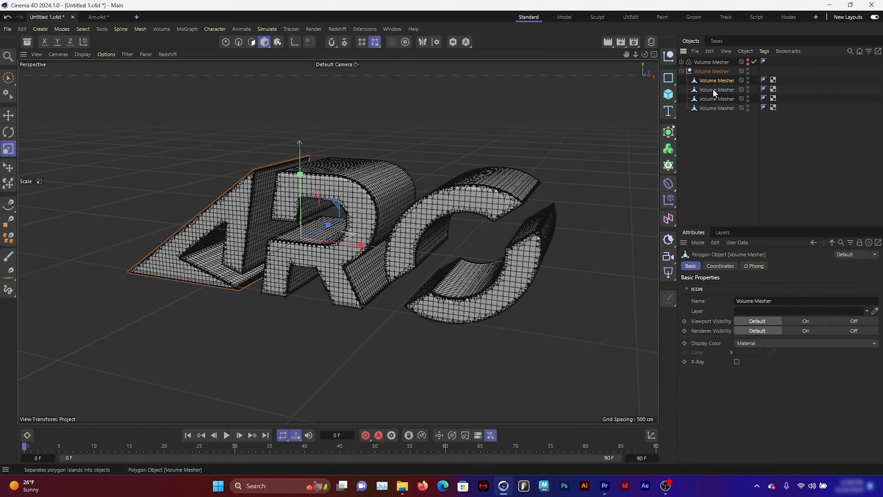
left_click(714, 89)
left_click(715, 108)
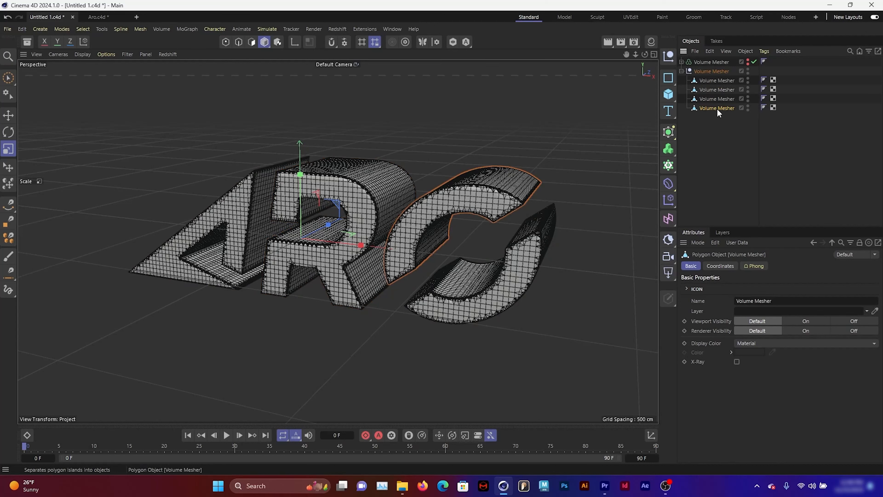
left_click(722, 102)
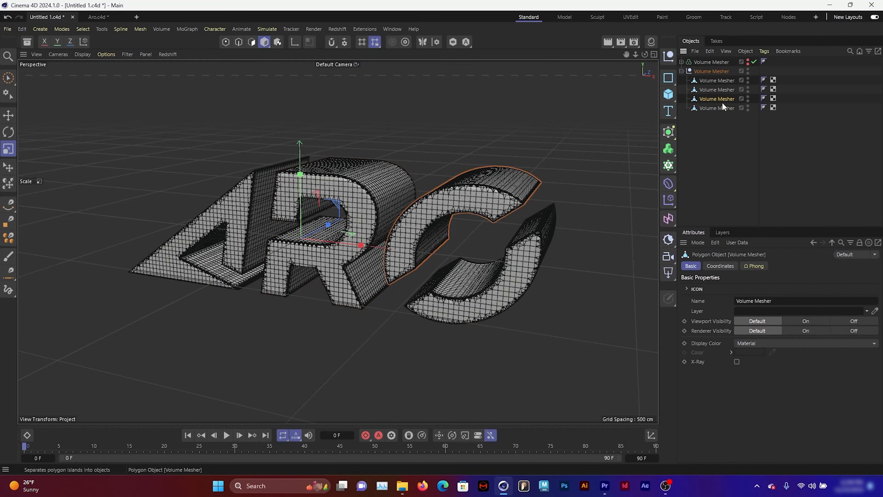
double_click(720, 83)
type("A")
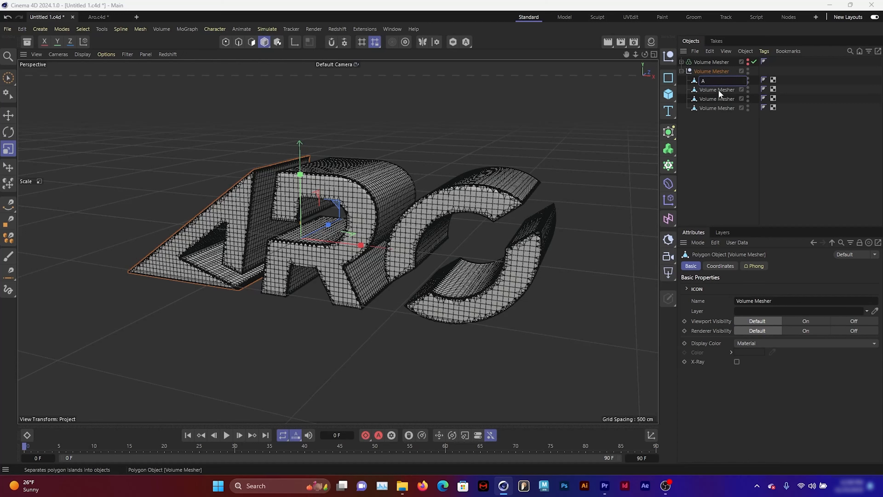
double_click(718, 89)
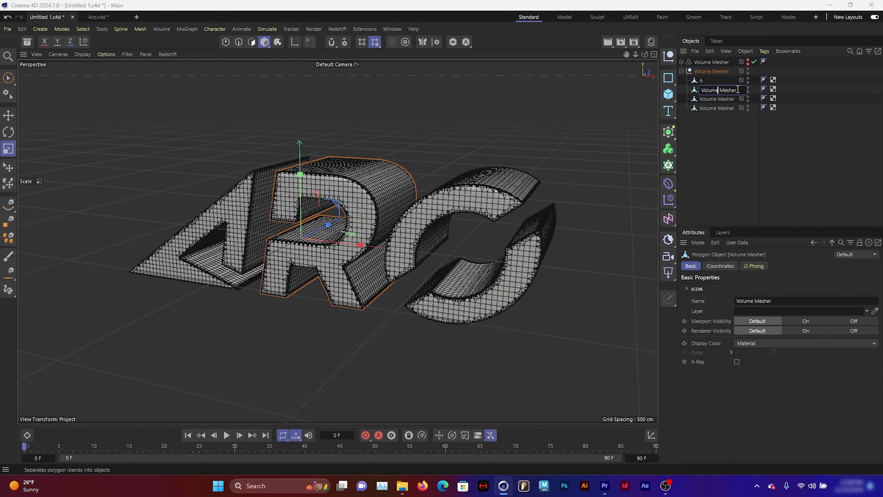
key("ctrl+a")
type("E")
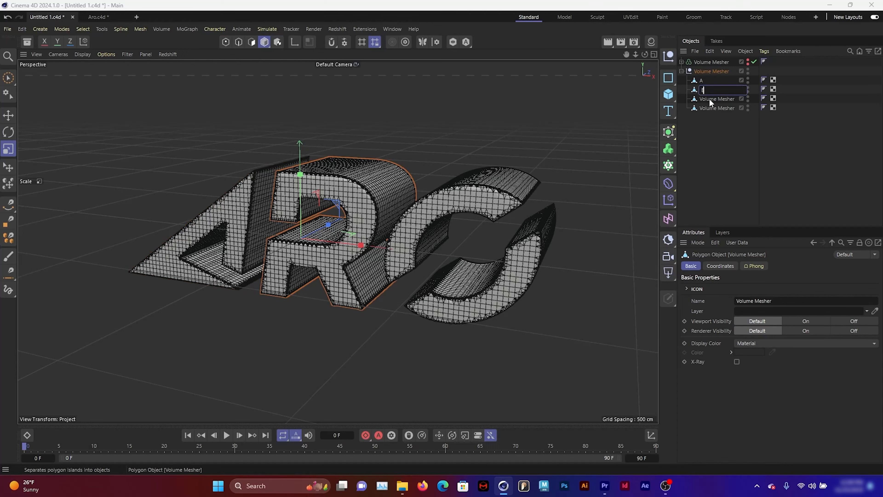
Rename the two halves of the last letter as O and O2.
left_click(709, 99)
double_click(709, 99)
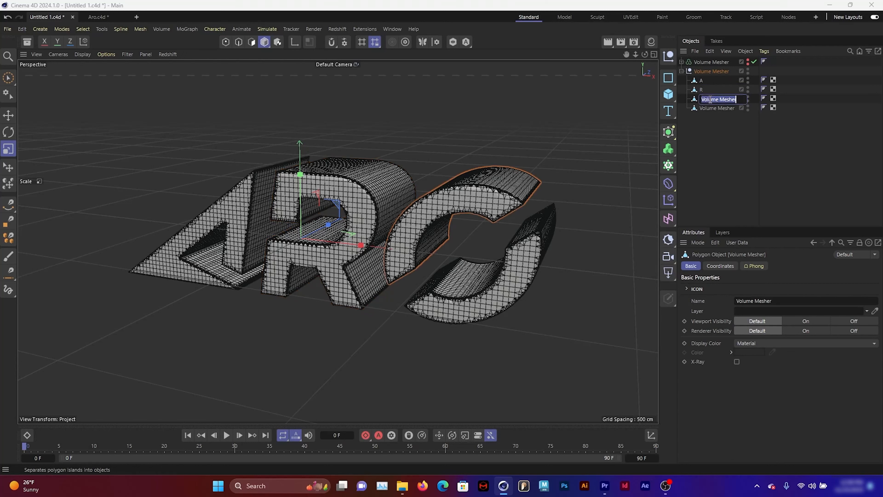
type("C")
double_click(714, 107)
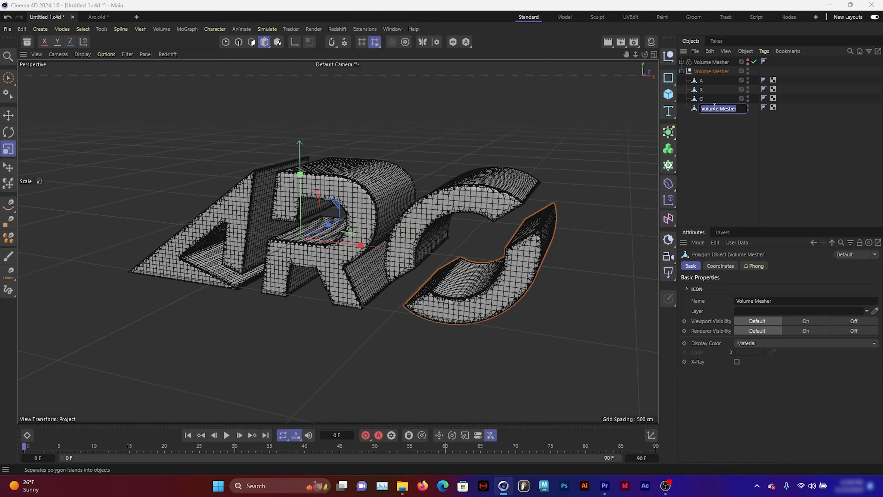
type("O2")
left_click(709, 148)
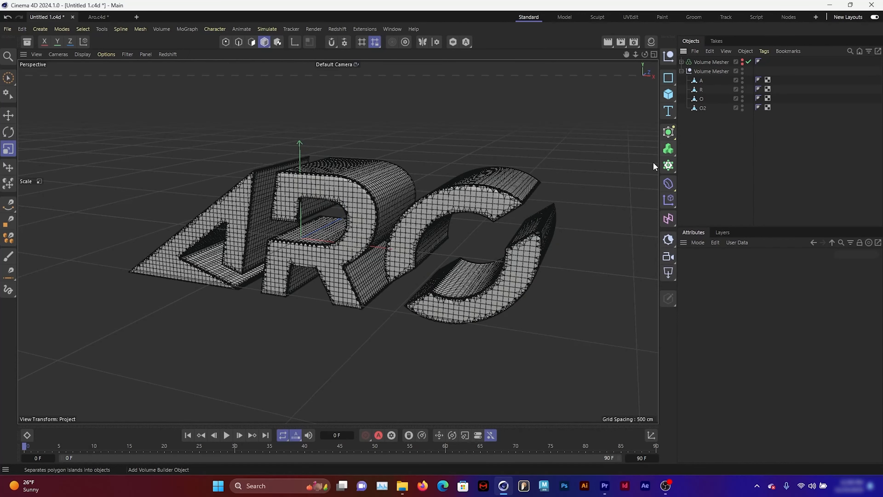
Add a Balloon simulation tag to the A, R, O and O2 objects together.
left_click_drag(555, 175, 563, 178, "alt")
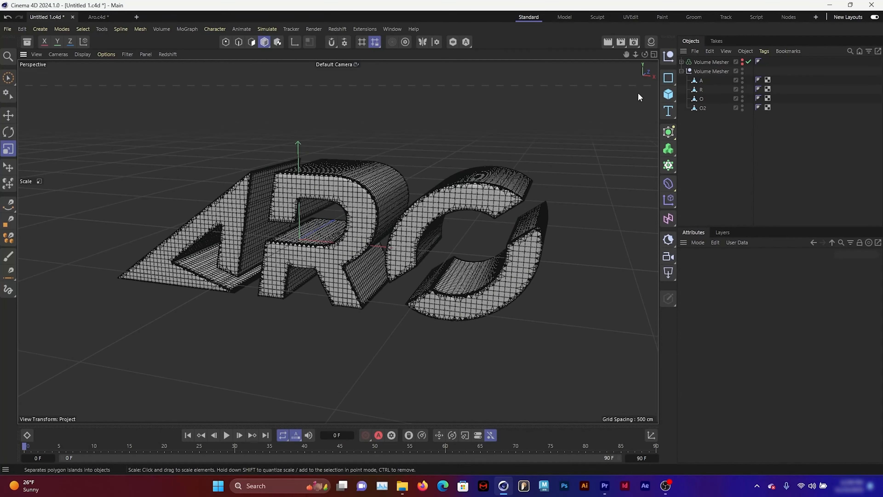
left_click_drag(626, 55, 625, 49)
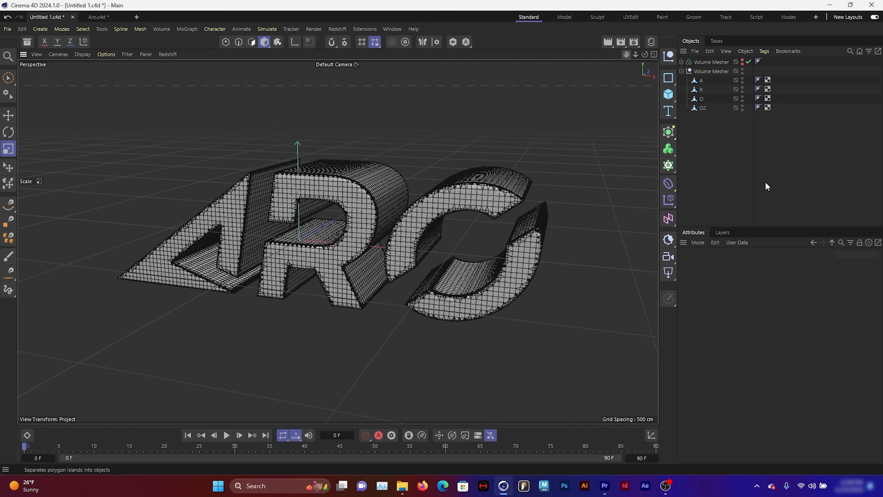
left_click_drag(717, 148, 691, 76)
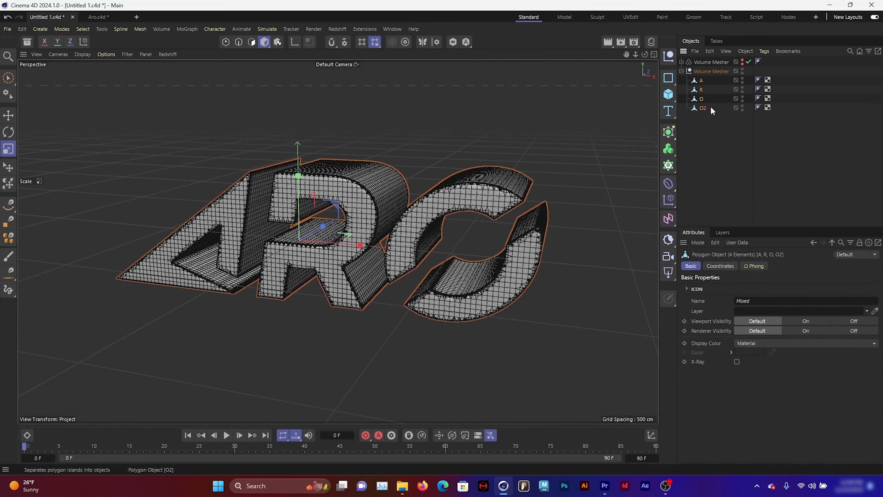
right_click(703, 107)
mouse_move(732, 178)
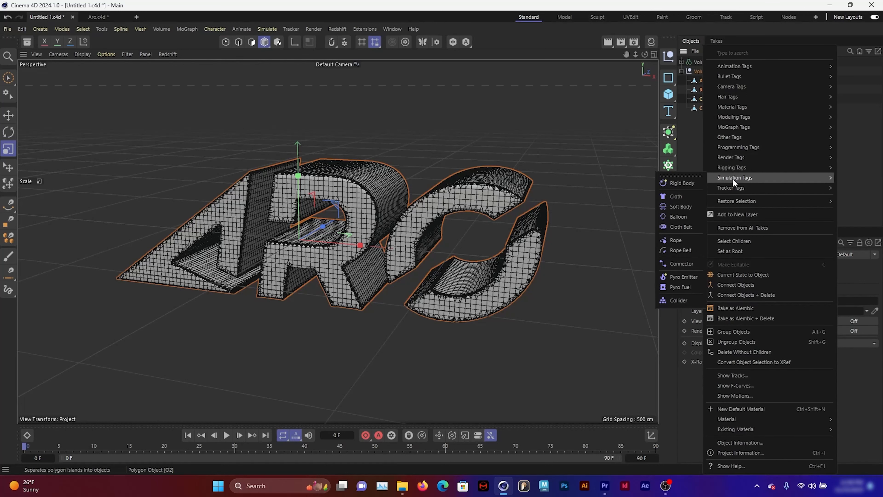
left_click(679, 216)
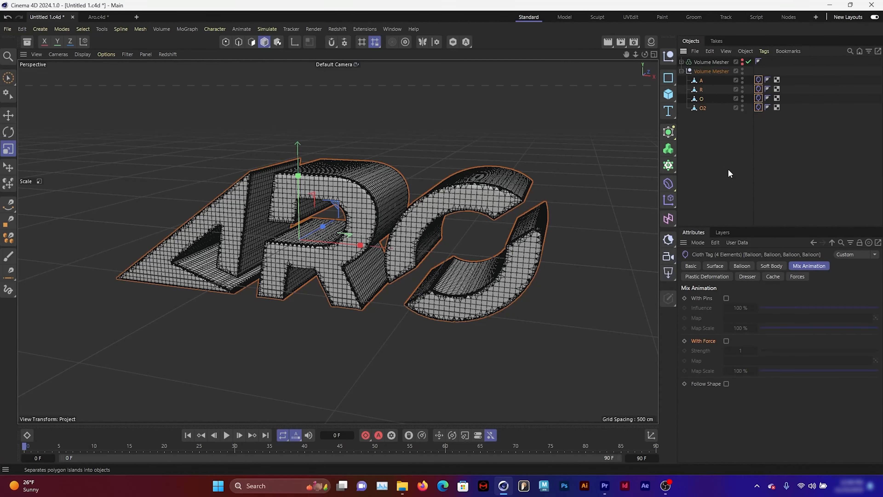
Play the balloon simulation to check how the letters behave, and return to the first frame.
left_click(227, 435)
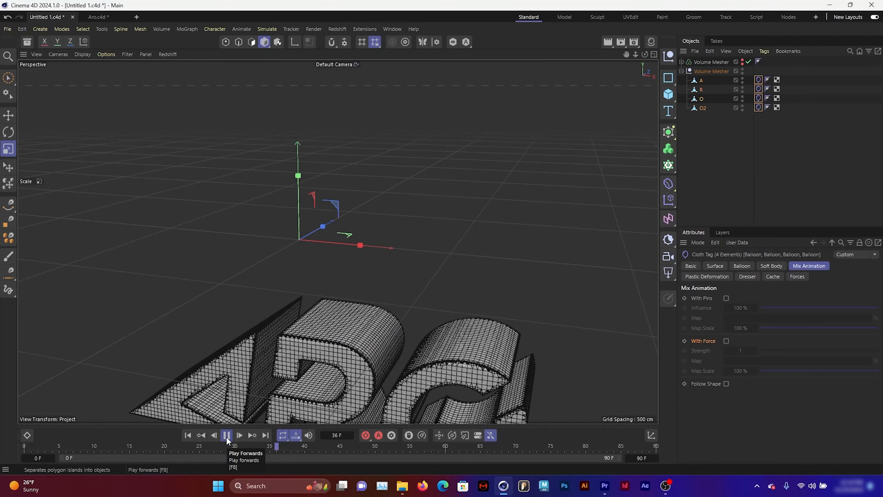
left_click(226, 435)
left_click(188, 435)
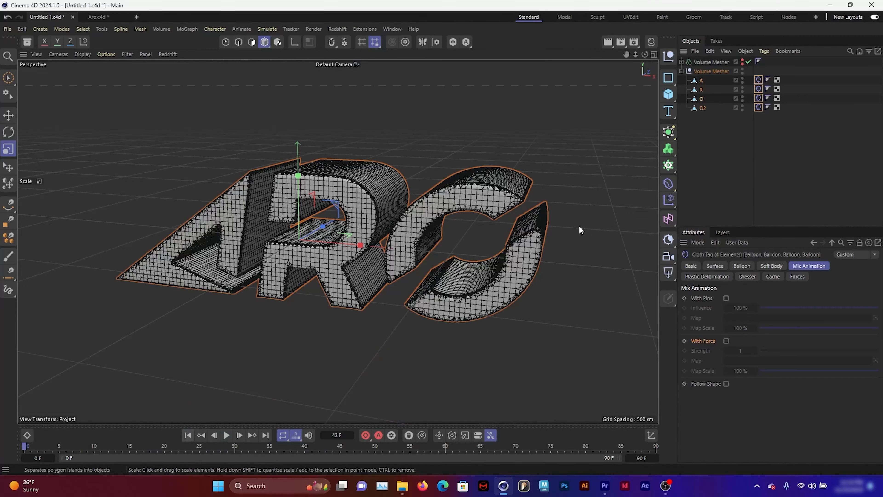
Enable With Force in the Mix Animation settings of all four Balloon tags.
left_click(774, 147)
left_click_drag(761, 139, 755, 70)
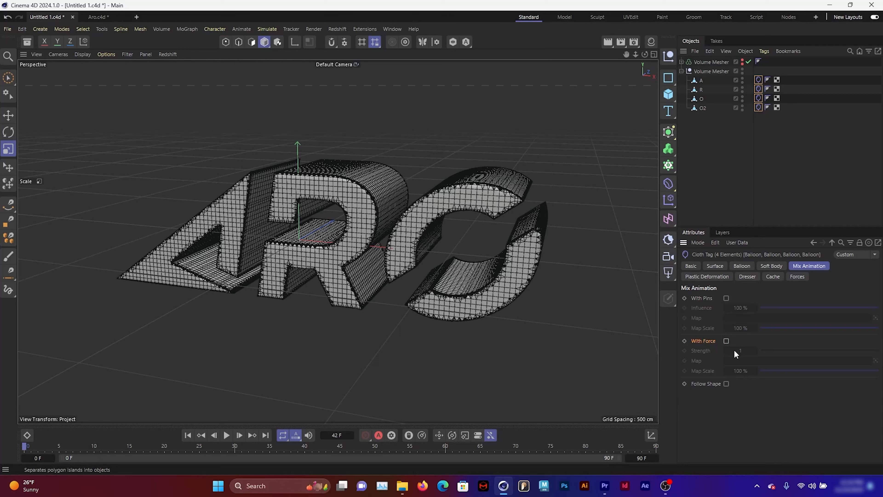
left_click(726, 341)
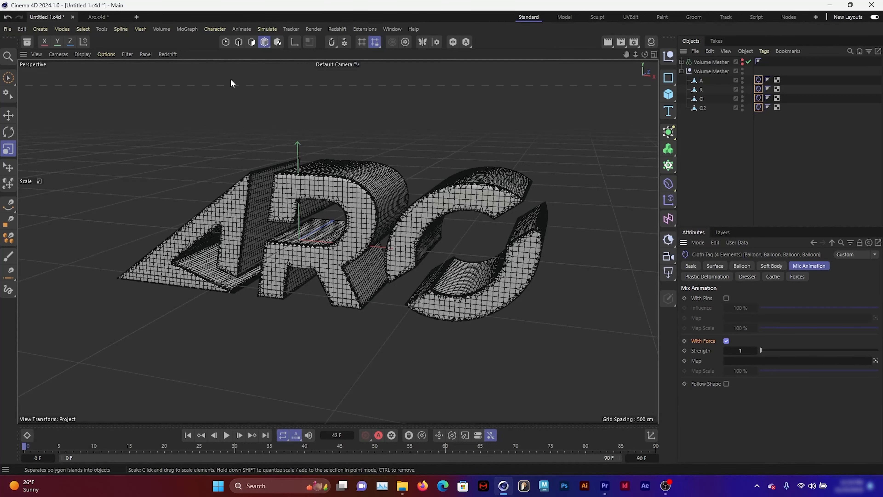
Switch the viewport display to Gouraud Shading without lines.
left_click(88, 55)
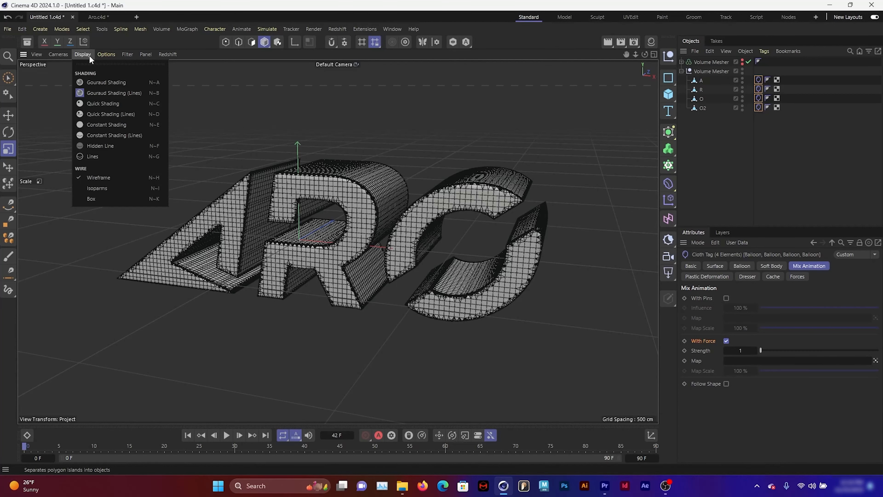
left_click(100, 83)
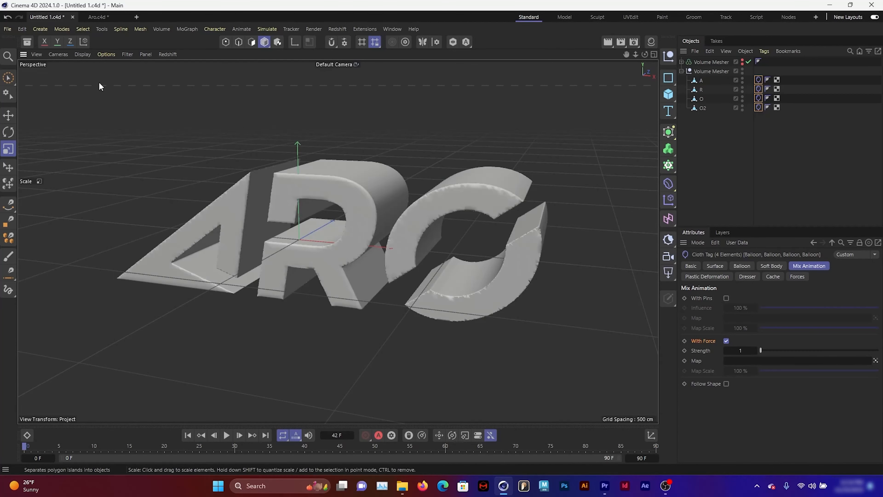
Set the Overpressure of the four Balloon tags to 40.
left_click(772, 169)
left_click_drag(760, 71, 749, 117)
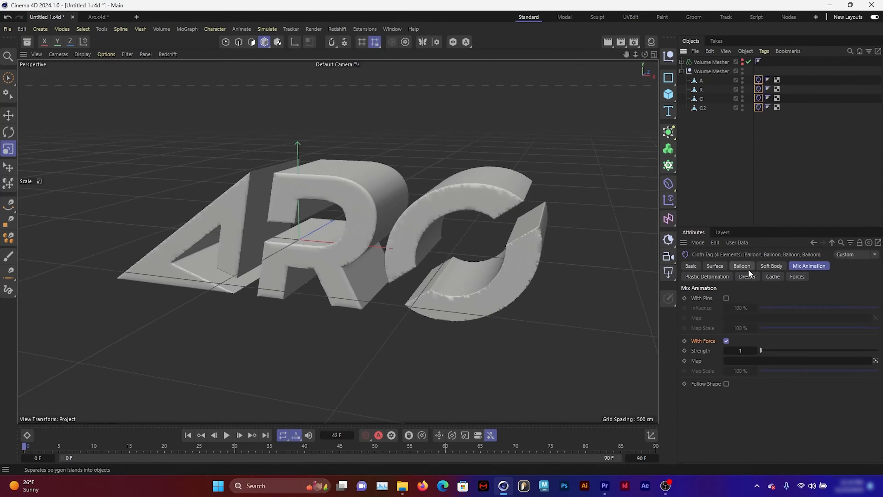
left_click(747, 268)
left_click(743, 308)
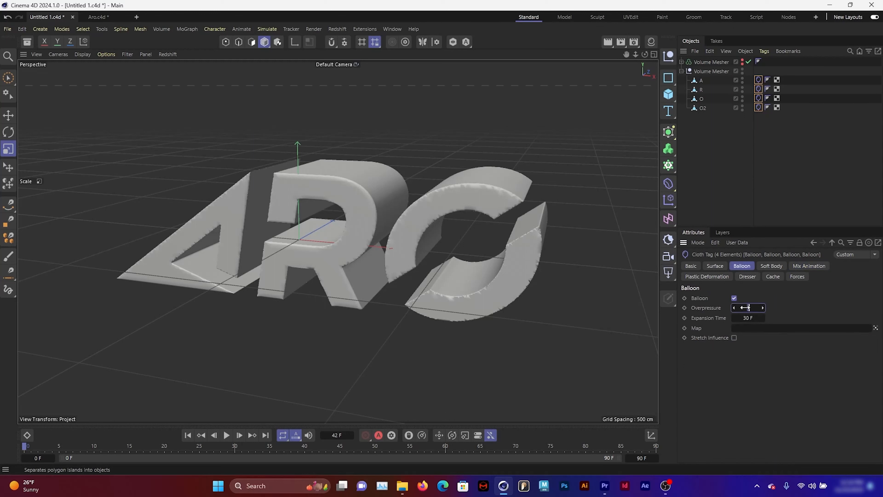
type("1")
type("4")
type("0")
key("Return")
Set the Balloon tags' Expansion Time to 200 F and play the simulation to inflate the letters.
double_click(748, 317)
type("200")
key("Return")
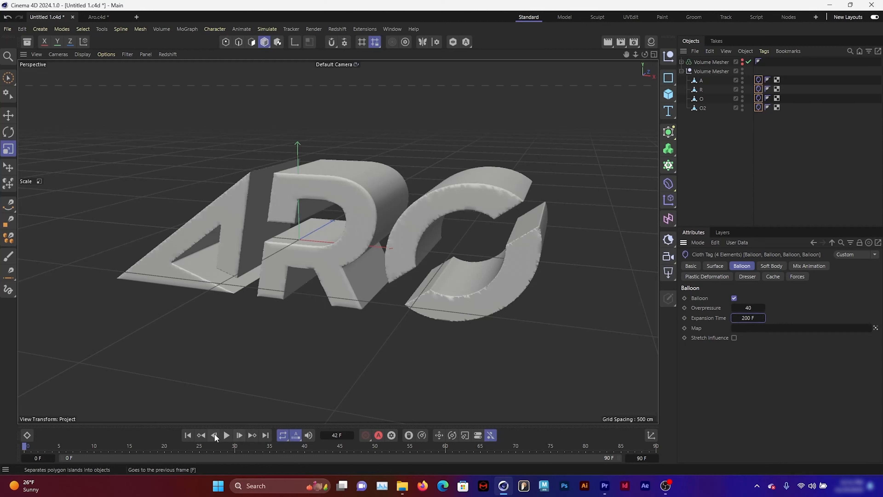
left_click(226, 436)
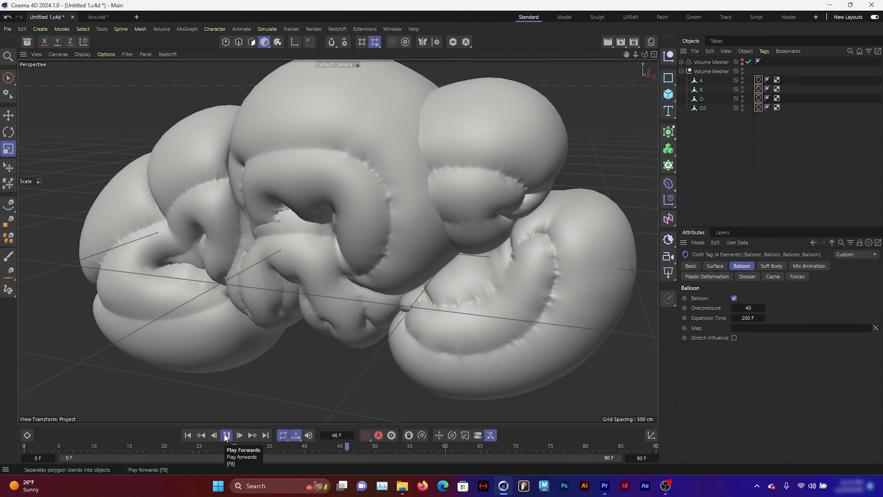
Stop and rewind the simulation, then set the four Balloon tags' Overpressure to 30 and test the inflation again.
left_click(226, 435)
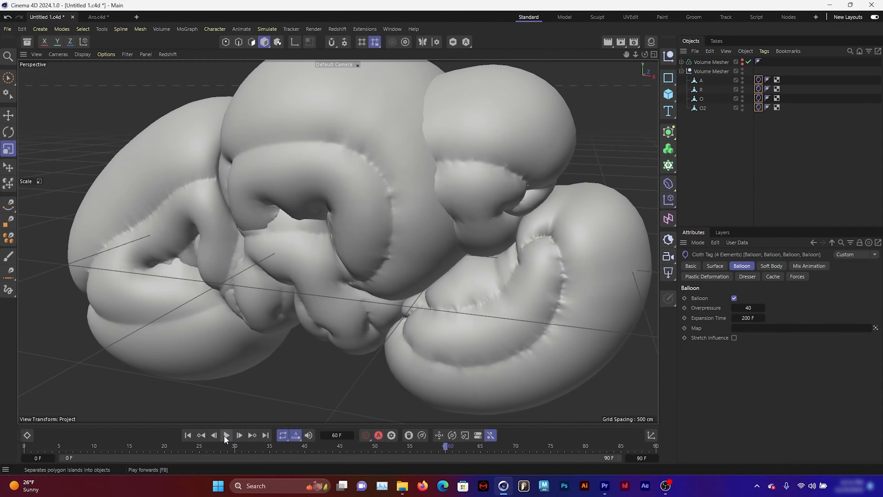
left_click(185, 436)
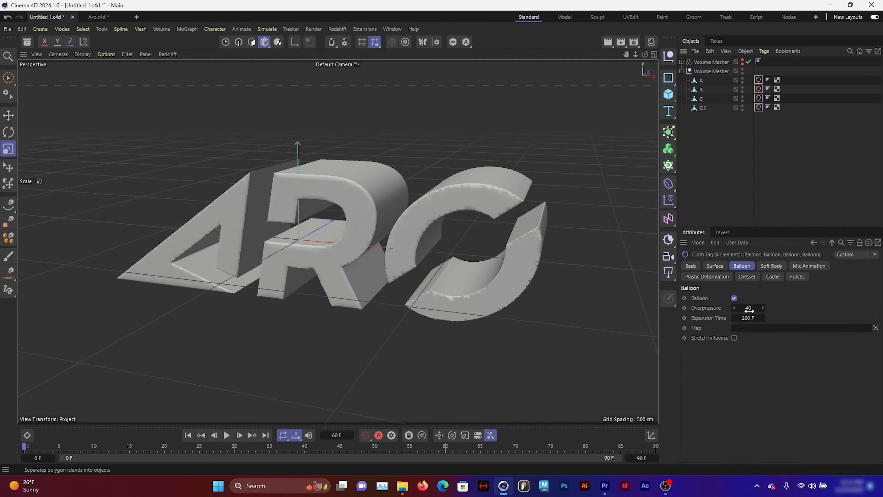
type("30")
left_click(226, 435)
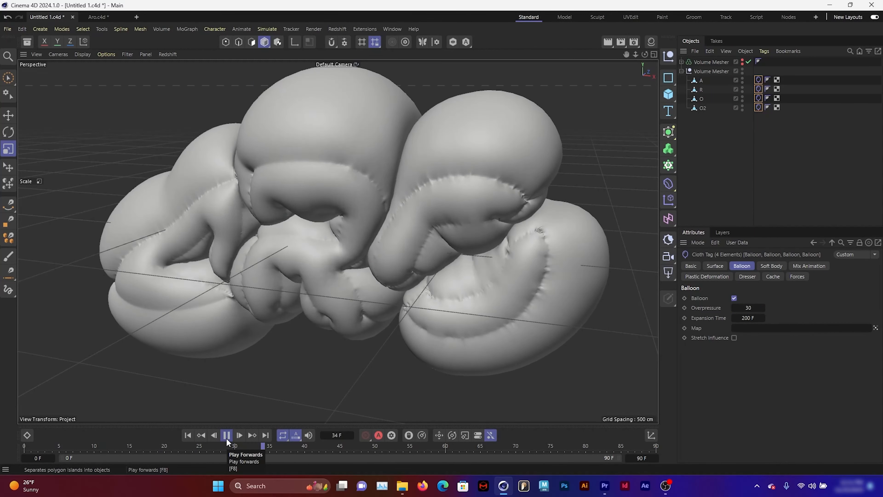
left_click(227, 436)
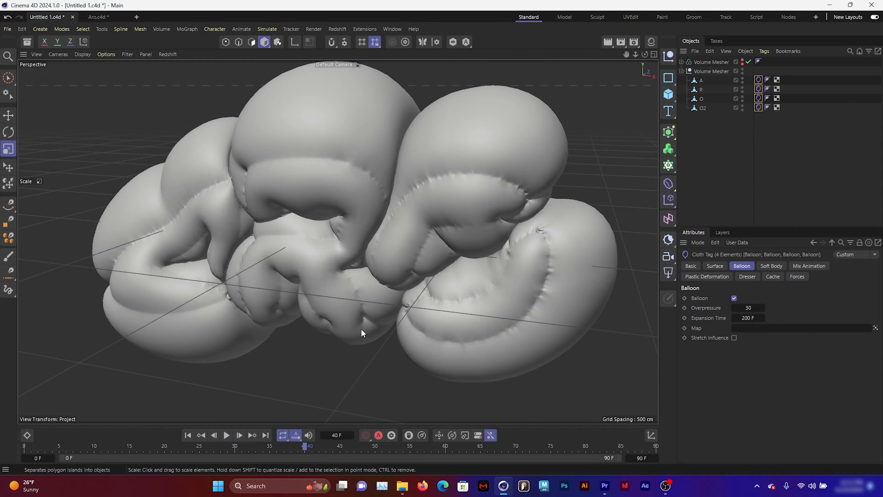
left_click(187, 435)
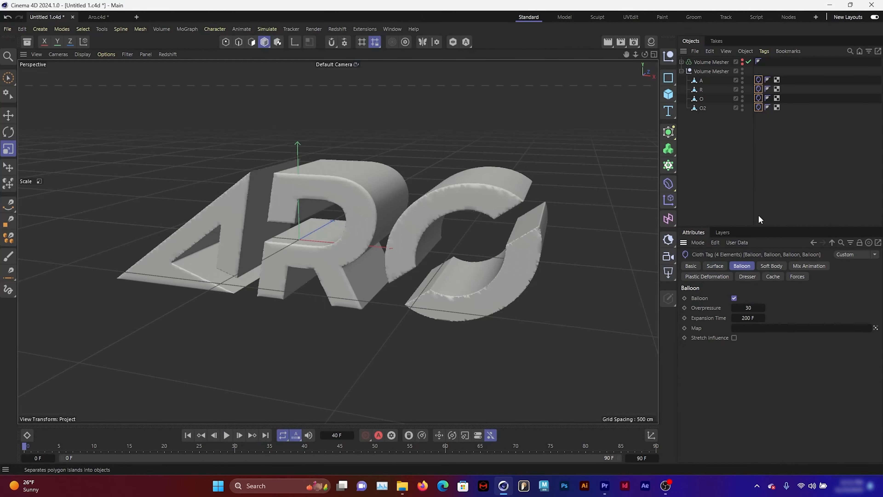
Set the Stretchiness of the four Balloon tags' surface to 10.
left_click(718, 268)
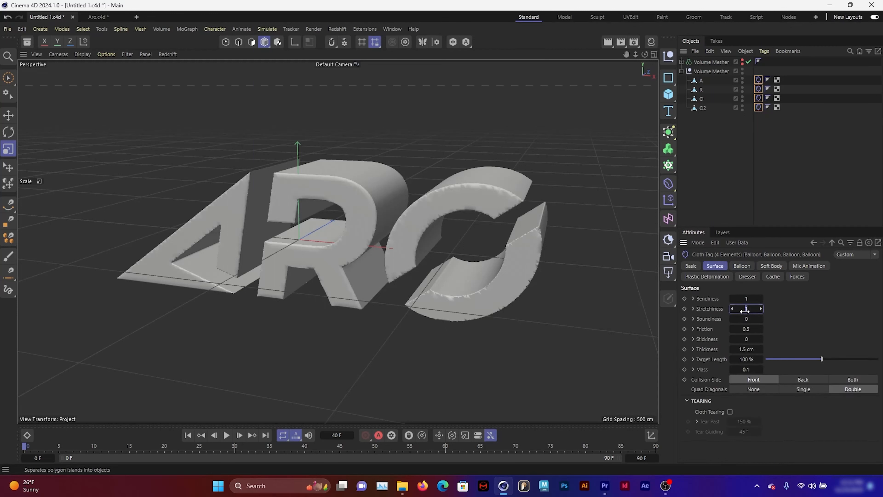
type("10")
left_click(745, 183)
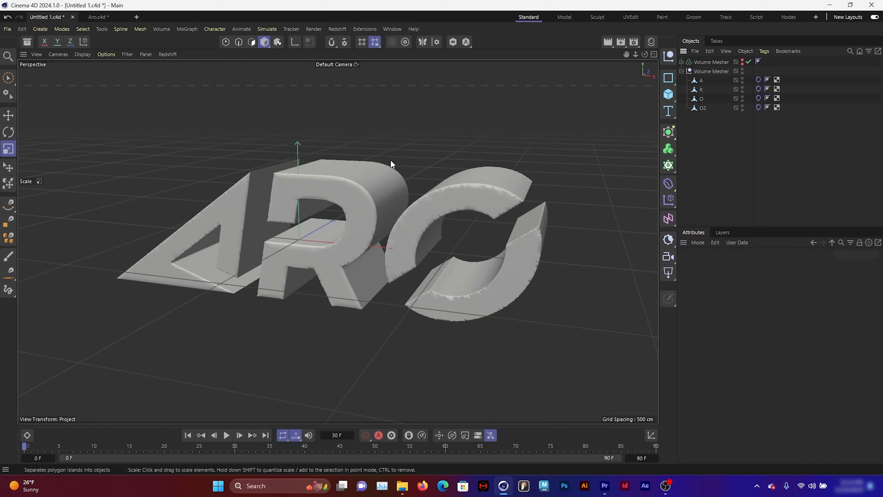
Add a Platonic primitive to the scene.
left_click(42, 32)
mouse_move(84, 111)
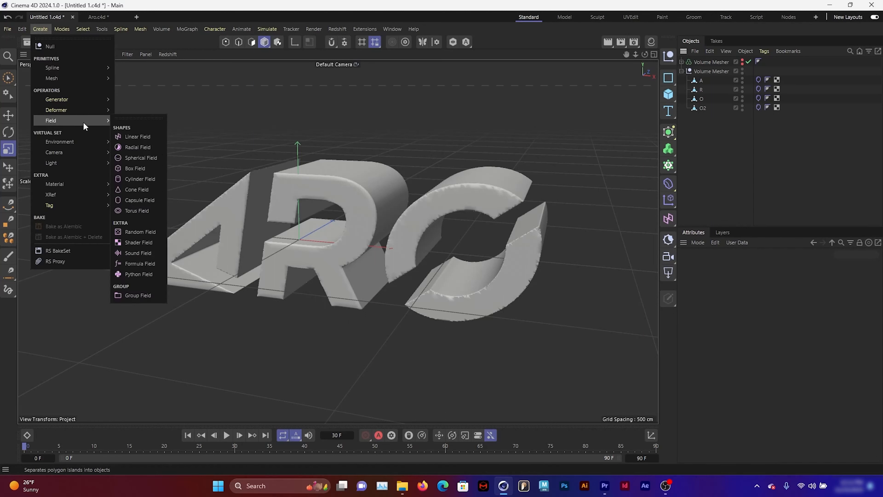
mouse_move(102, 78)
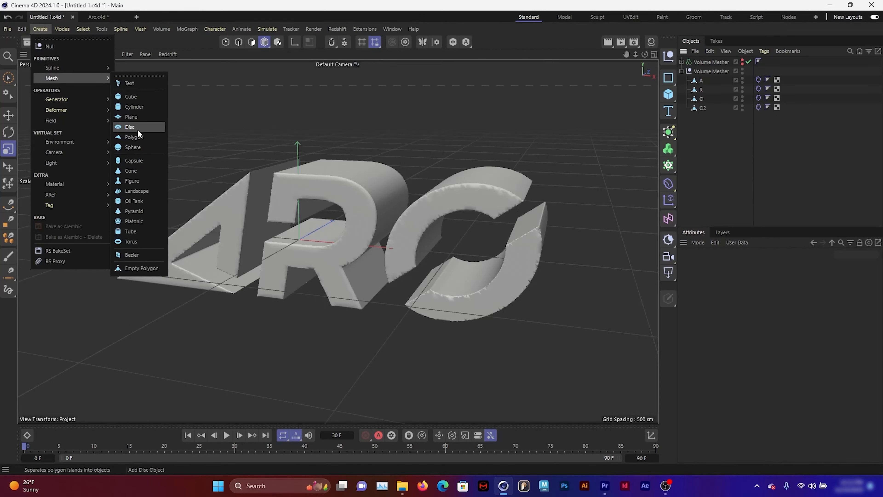
left_click(149, 220)
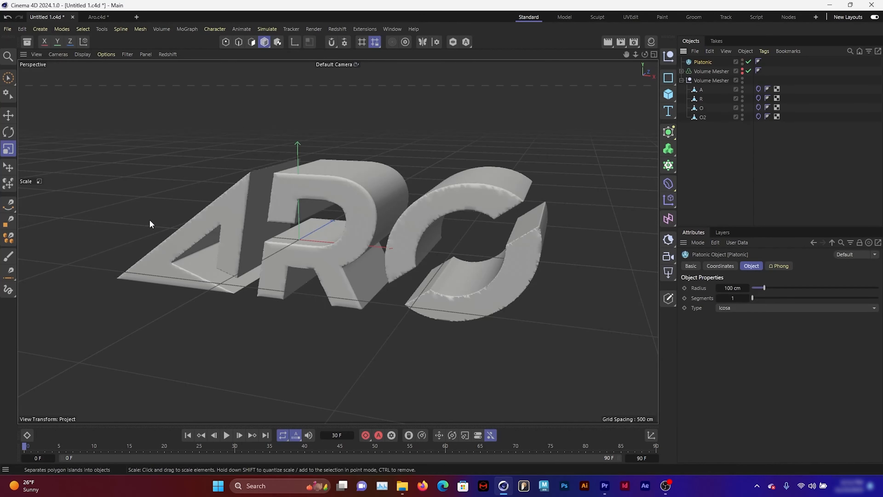
Move the Platonic clear of the letters beside the O, to about 1065 cm on X and 203 cm on Z.
key("e")
left_click_drag(358, 246, 655, 272)
left_click_drag(291, 282, 223, 293, "alt")
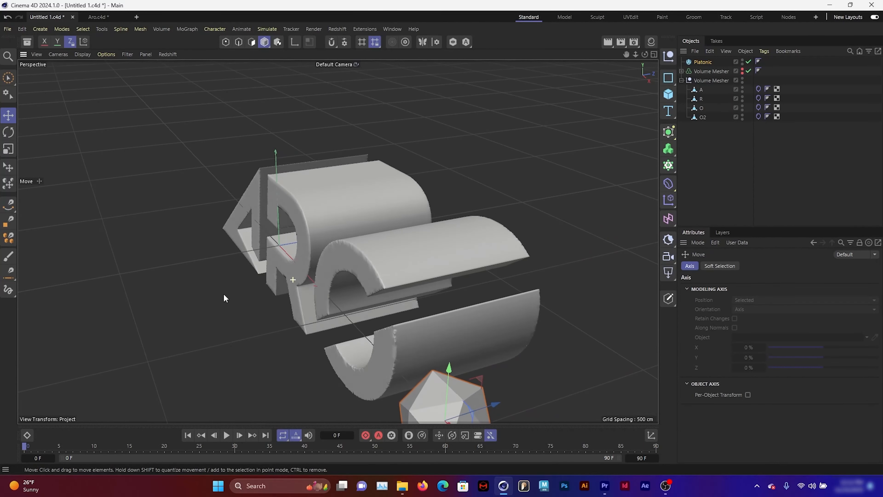
scroll(297, 289, "down", 2)
left_click_drag(461, 350, 515, 334)
left_click_drag(353, 366, 415, 348, "alt")
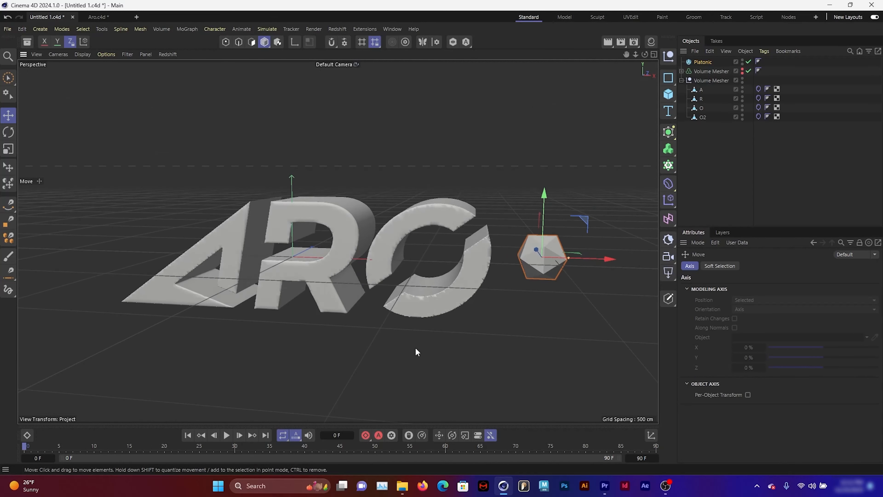
left_click_drag(626, 56, 616, 54)
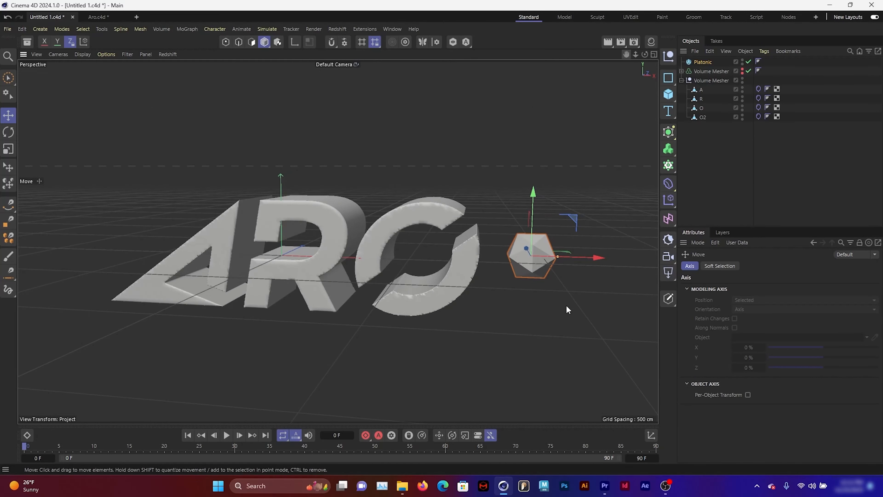
left_click_drag(595, 257, 621, 258)
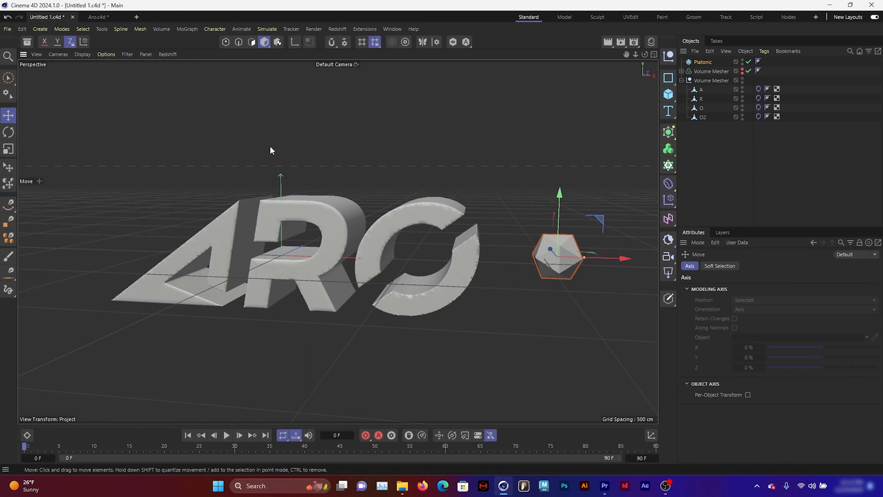
left_click(620, 263)
left_click(573, 259)
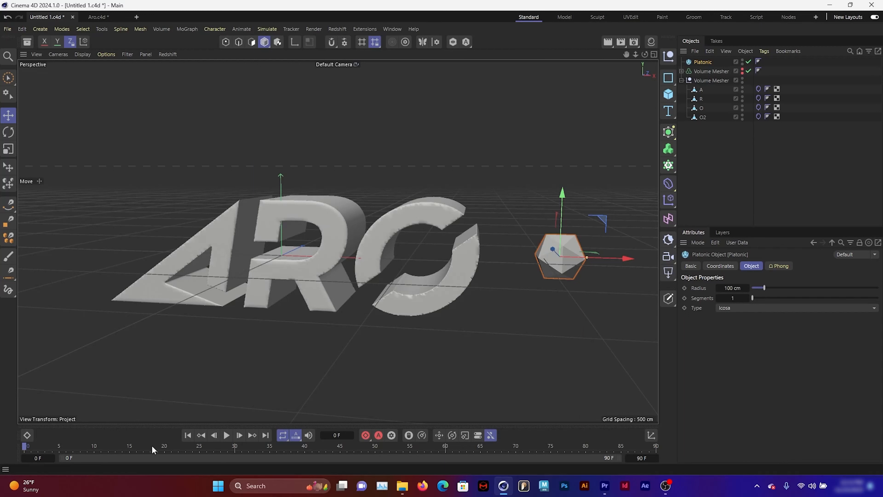
Keyframe the Platonic's transform at frame 60 and advance the timeline to frame 62.
left_click(445, 448)
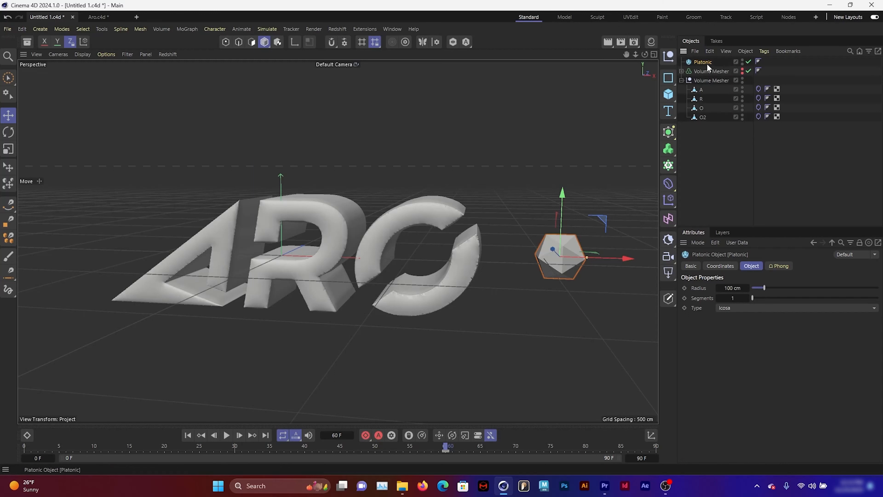
left_click(724, 267)
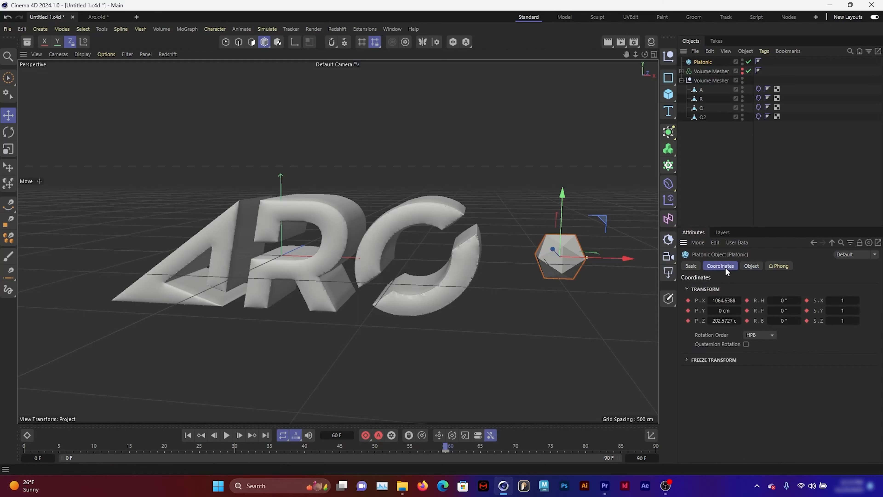
left_click(459, 449)
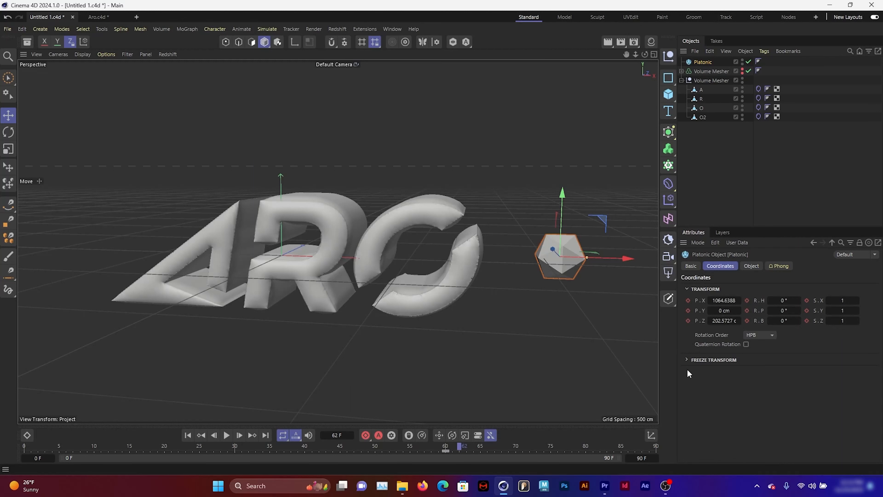
Try enlarging the Platonic with a scale of 20 on X and Y and 2 on Z.
left_click(844, 300)
type("20")
key("Tab")
type("20")
key("Tab")
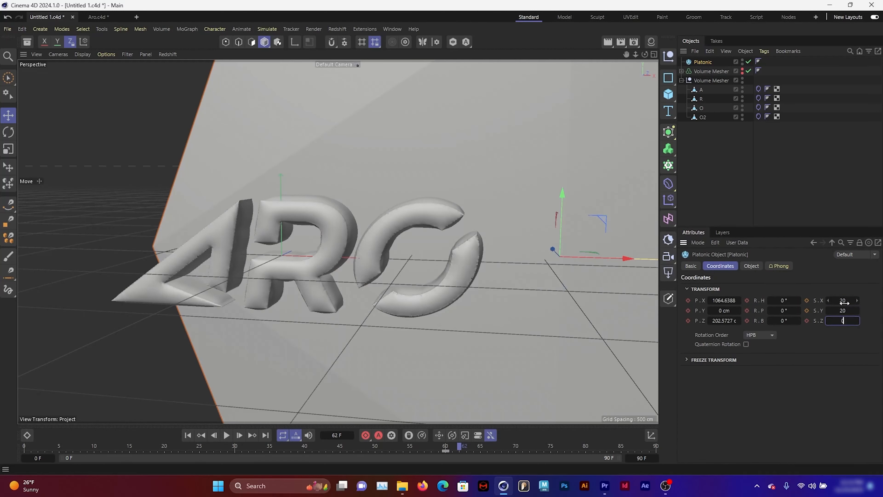
type("20")
key("Return")
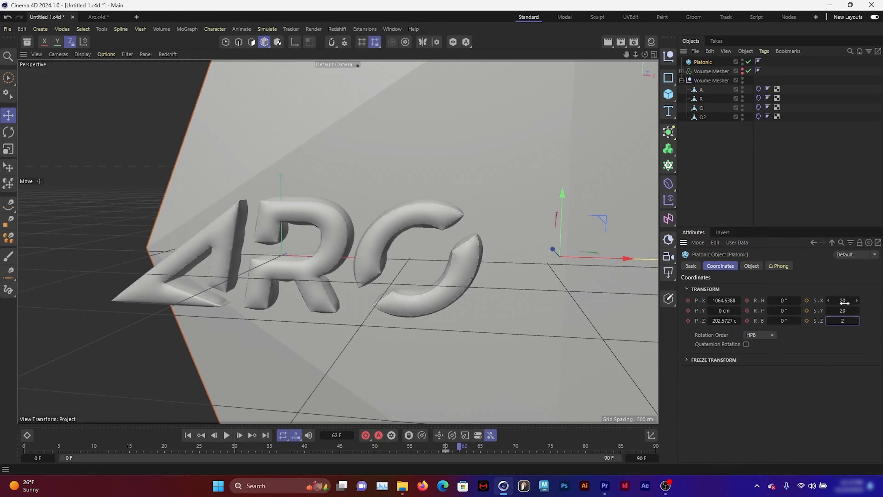
Set the Platonic's scale to 25 on X, Y and Z and keyframe it at frame 62.
left_click(845, 302)
type("25")
key("Tab")
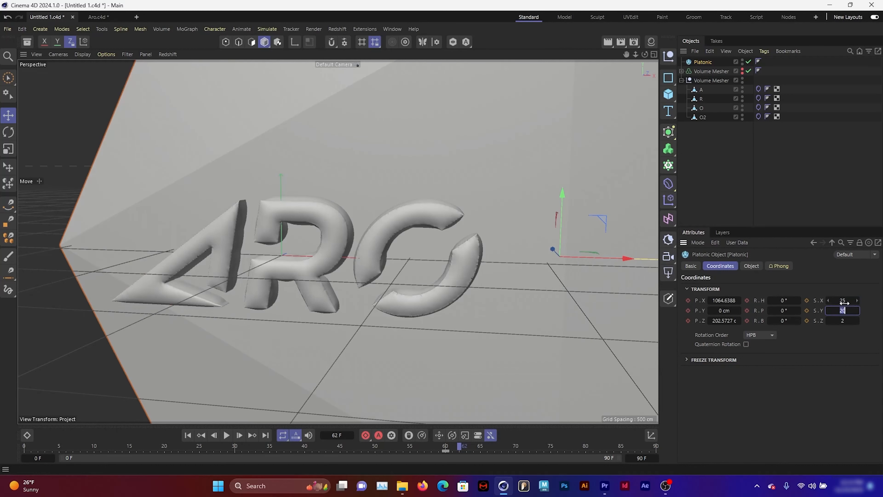
type("25")
key("Tab")
type("25")
key("Return")
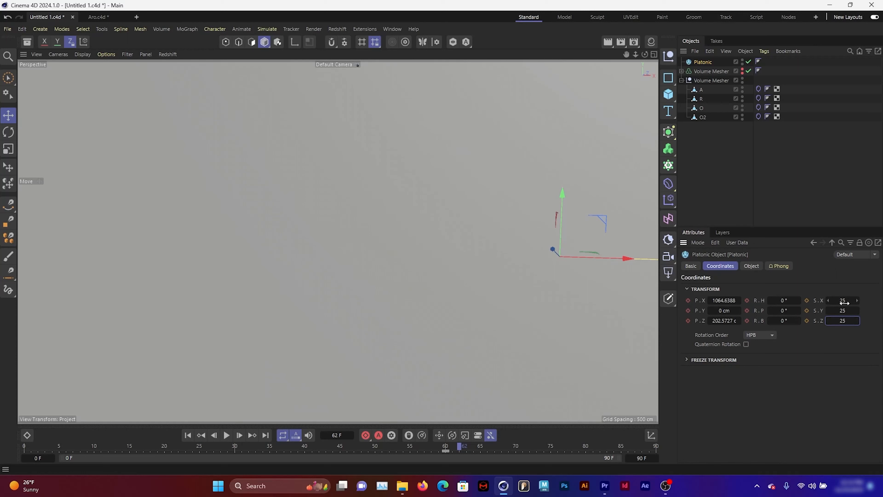
left_click(808, 301)
left_click(807, 320)
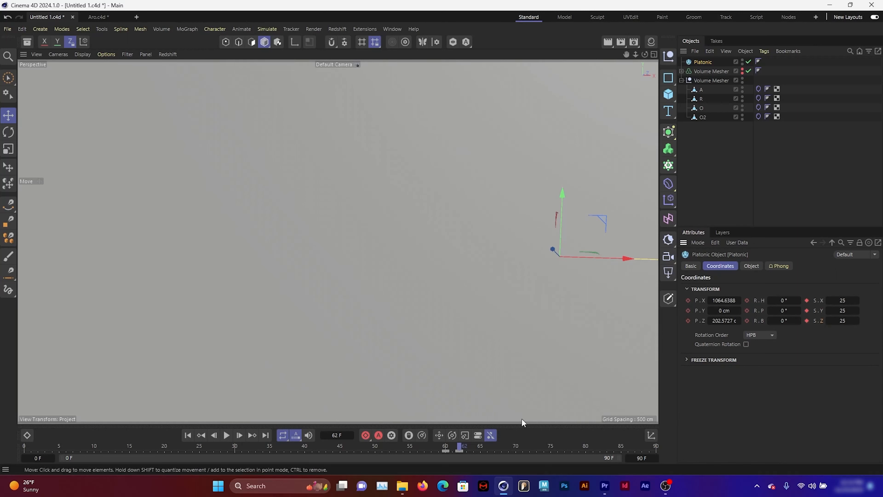
At frame 64, set the Platonic's scale to 0 on X, Y and Z and keyframe it.
left_click(471, 446)
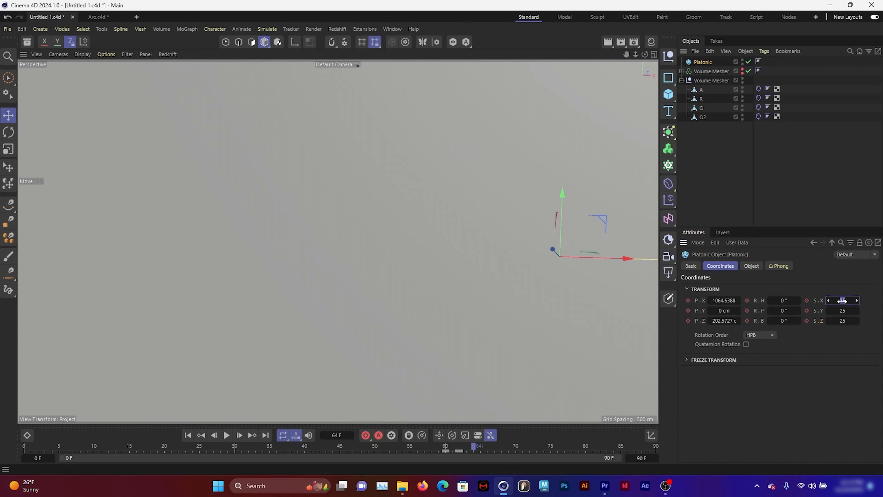
type("0")
key("Tab")
type("0")
key("Tab")
type("0")
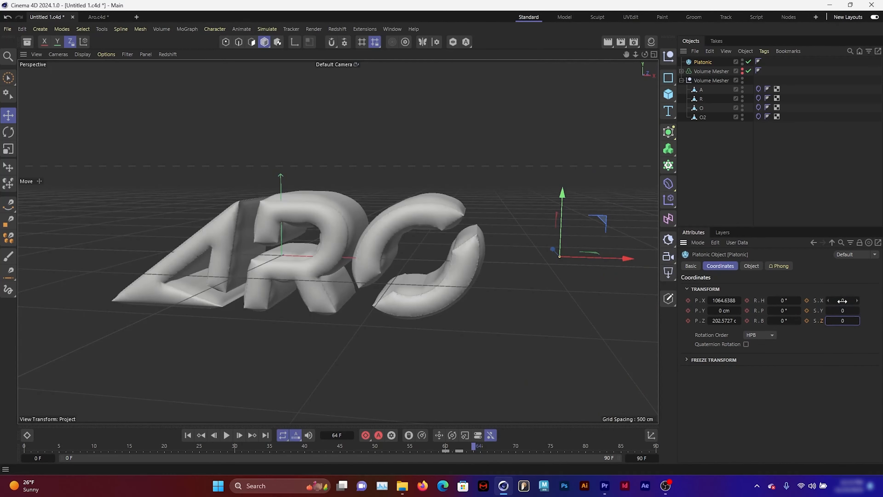
right_click(806, 301)
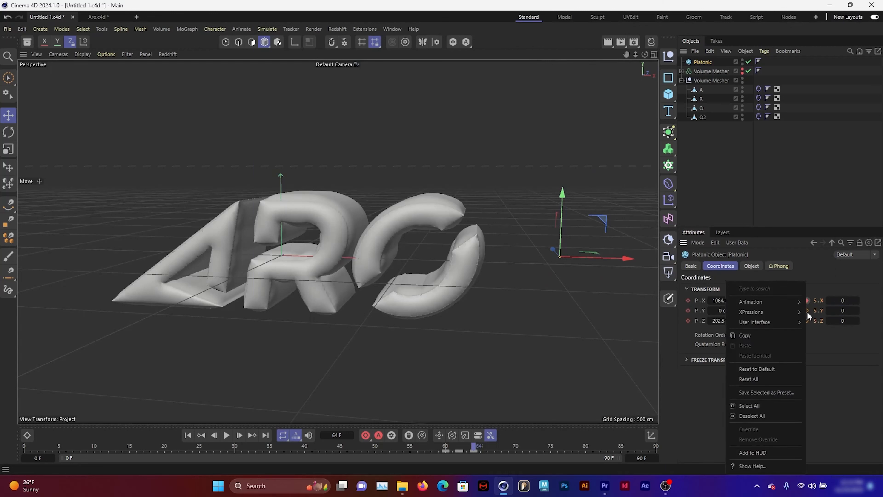
left_click(814, 332)
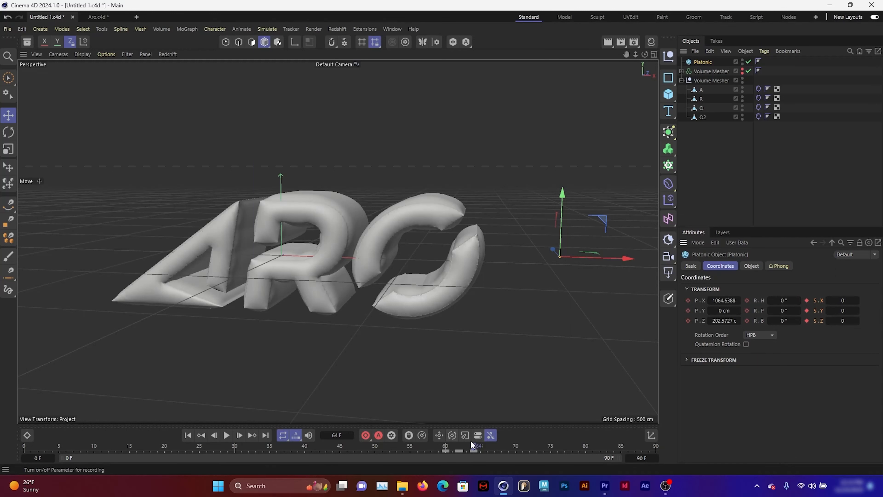
Scrub the timeline back before frame 60 to review the Platonic's scale animation, and deselect the object.
left_click(462, 448)
left_click_drag(462, 448, 431, 454)
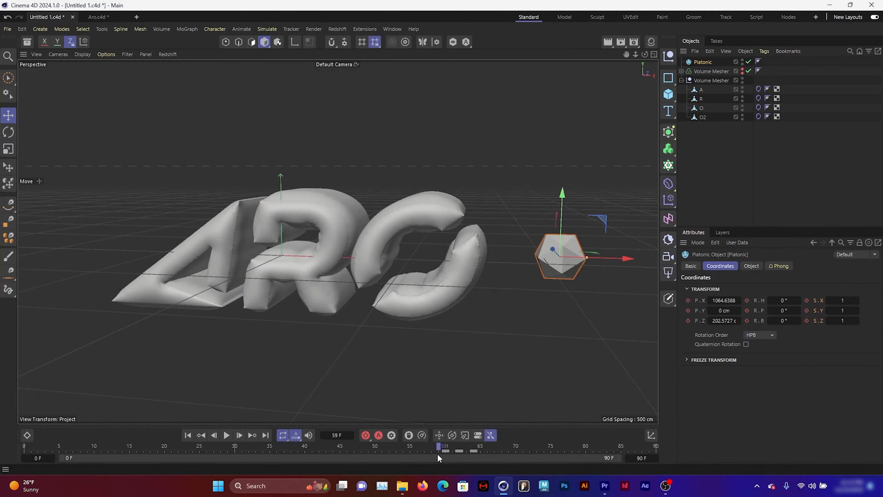
left_click(739, 167)
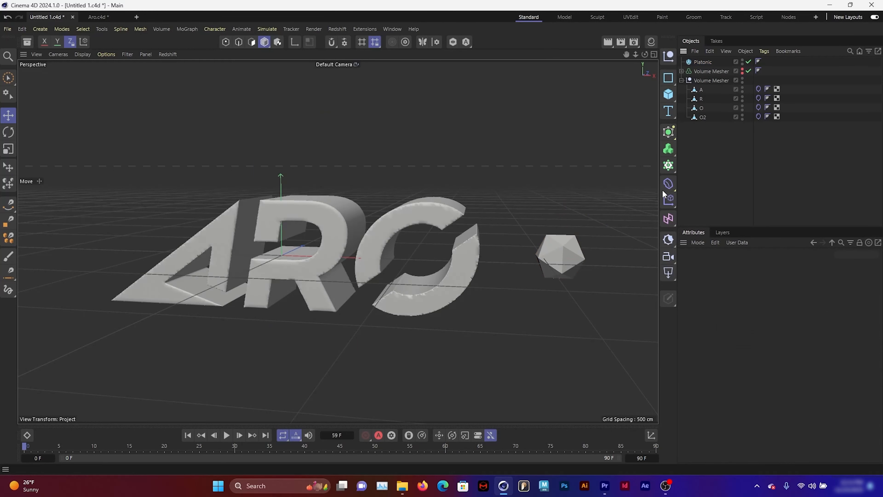
Enable Cloth Tearing on all four Balloon tags and set Tear Past to 6000 %.
left_click_drag(753, 133, 759, 84)
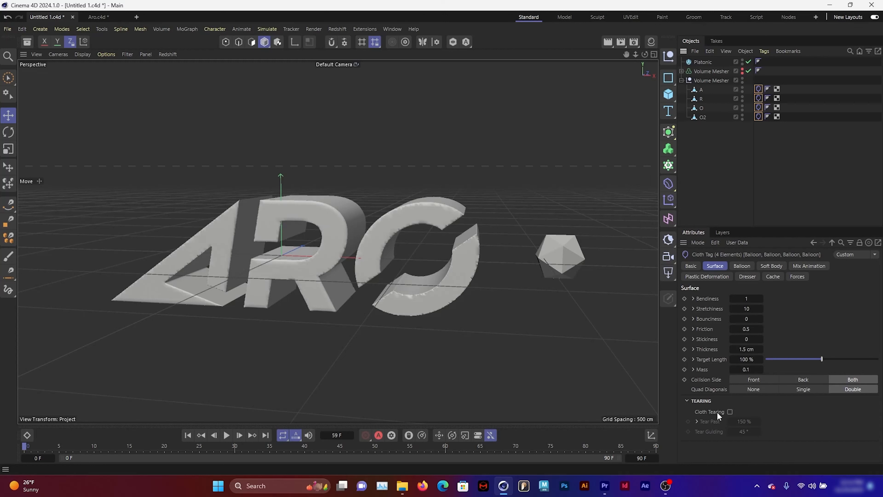
left_click(730, 412)
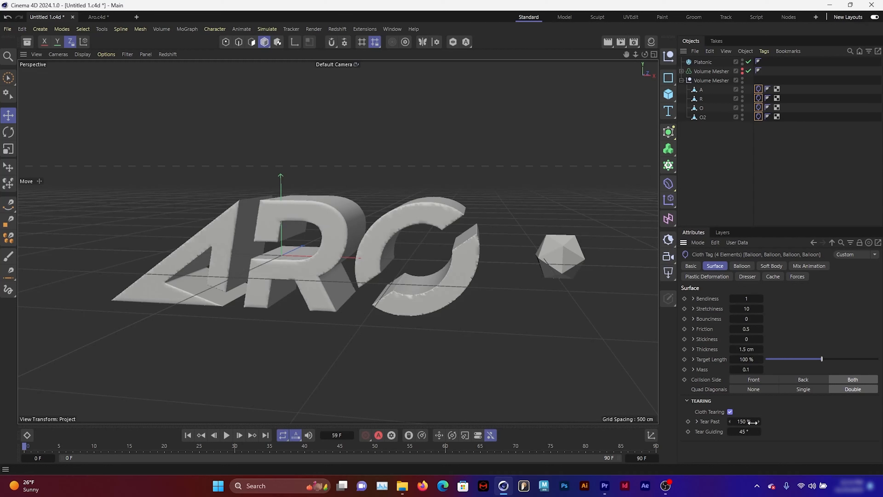
left_click(746, 421)
type("6000")
key("Return")
left_click(772, 162)
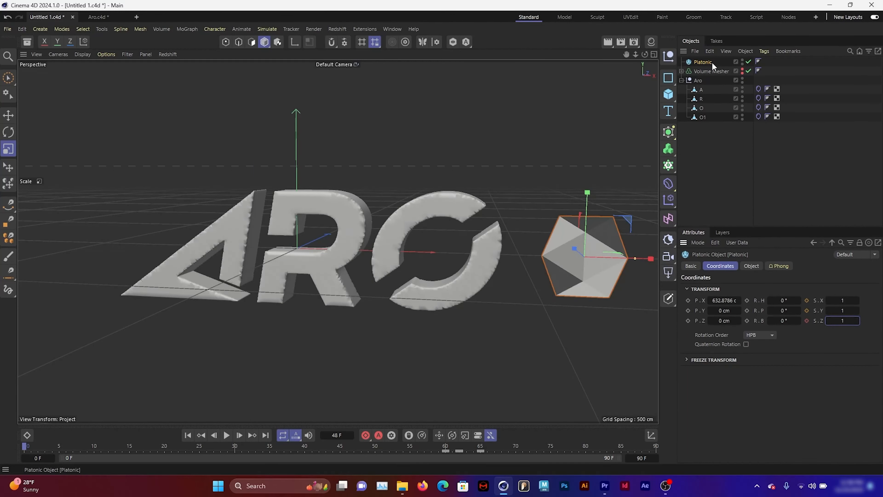
Hide the Platonic in the editor and renderer and add a Collider simulation tag to it.
left_click(711, 62)
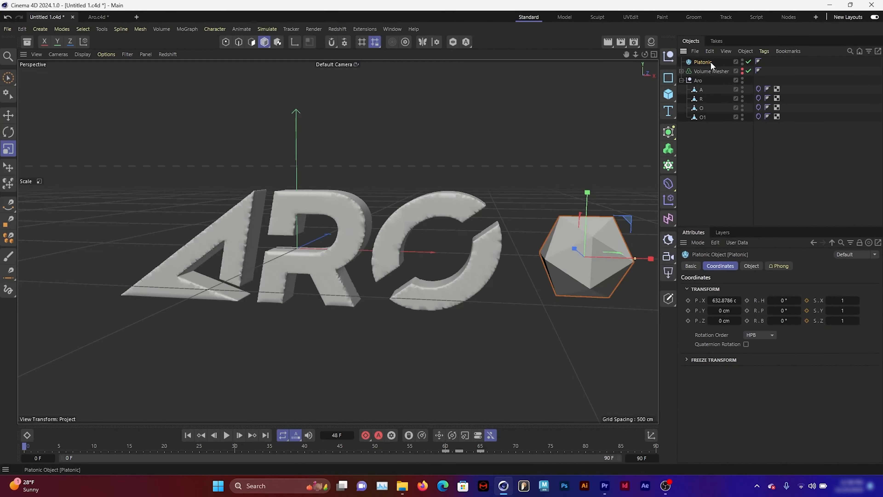
left_click(742, 60)
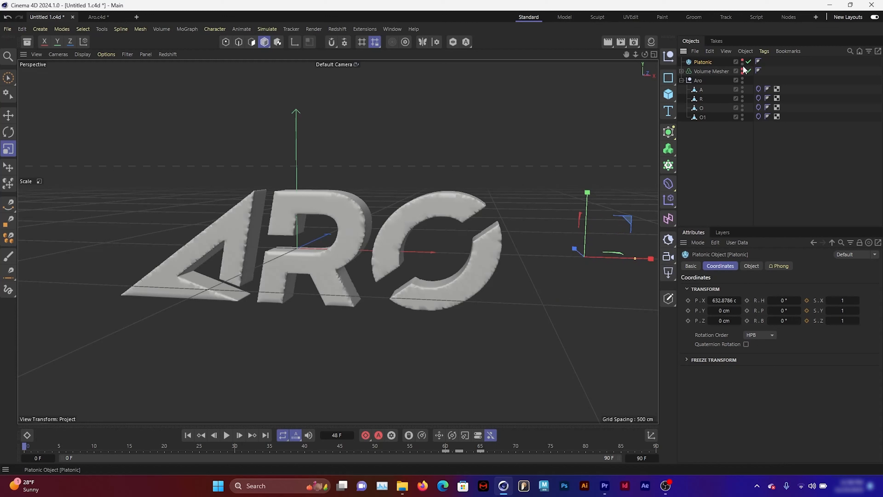
right_click(703, 64)
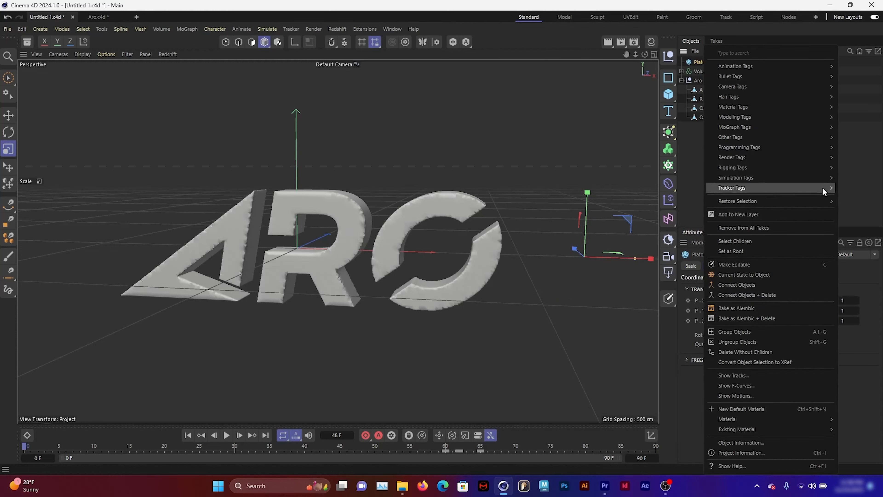
mouse_move(827, 178)
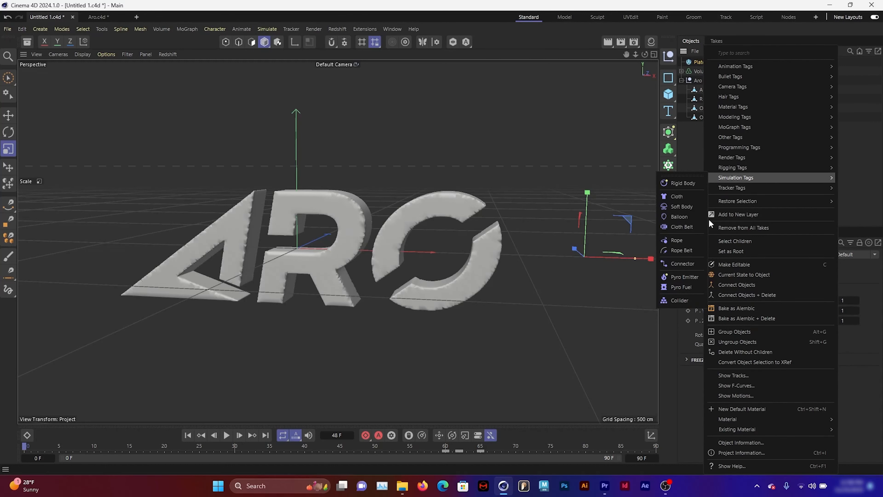
left_click(690, 302)
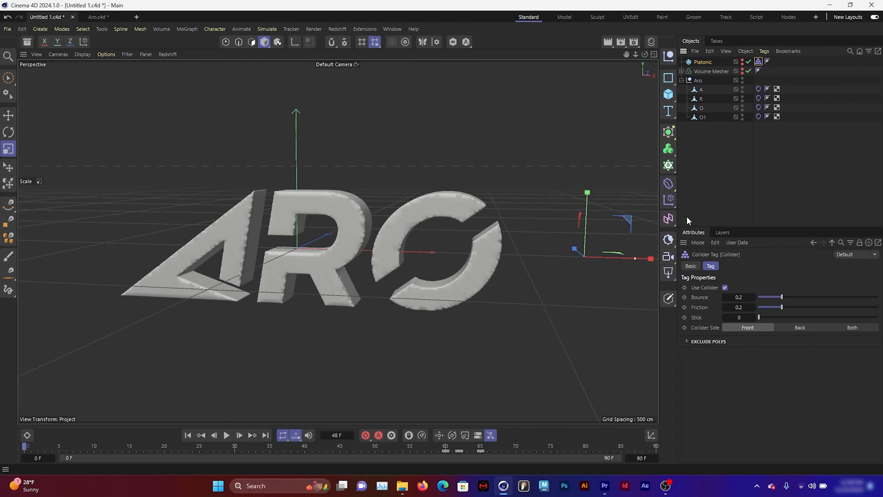
Play the balloon simulation from the first frame, rewind it, and examine the burst at frame 62.
left_click(188, 435)
left_click(226, 435)
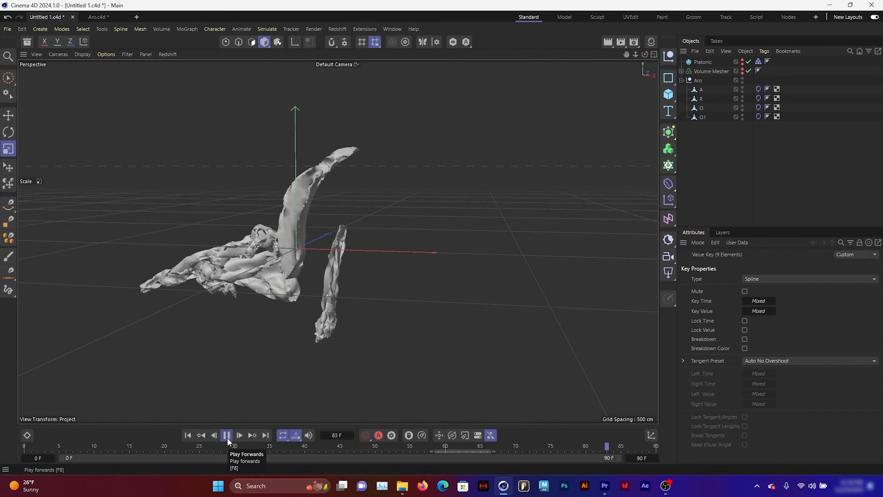
left_click(227, 438)
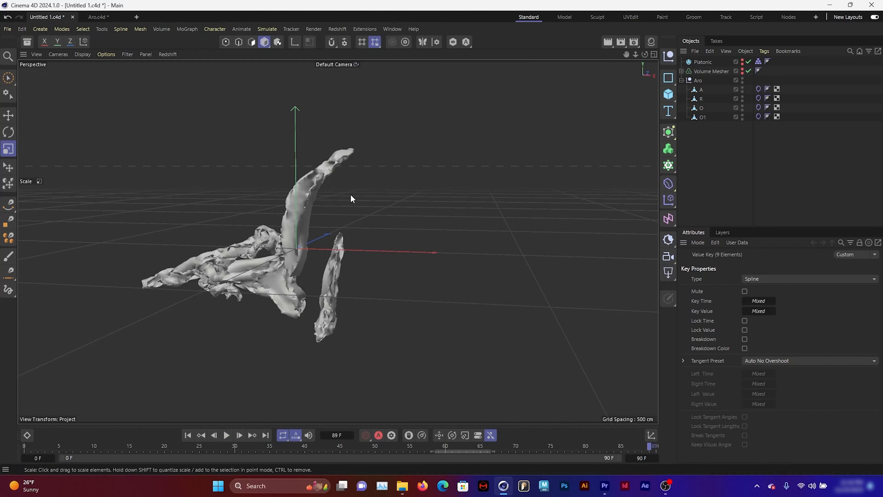
left_click(197, 436)
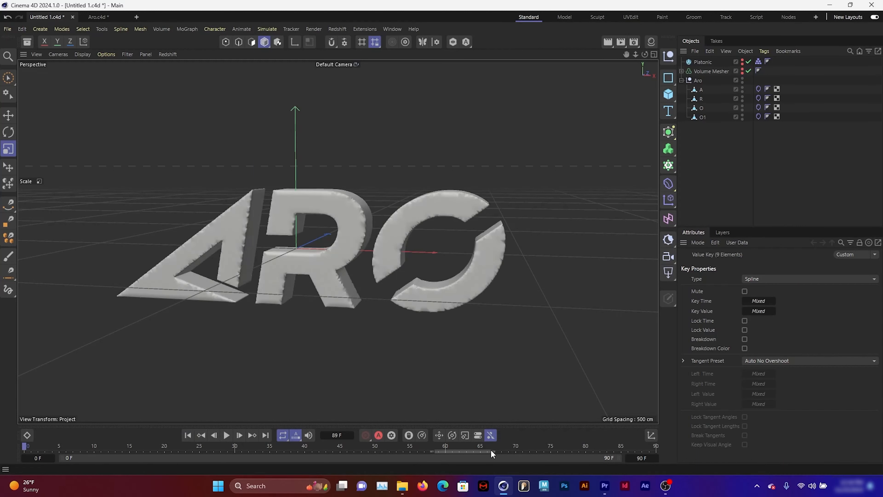
key("ctrl+g")
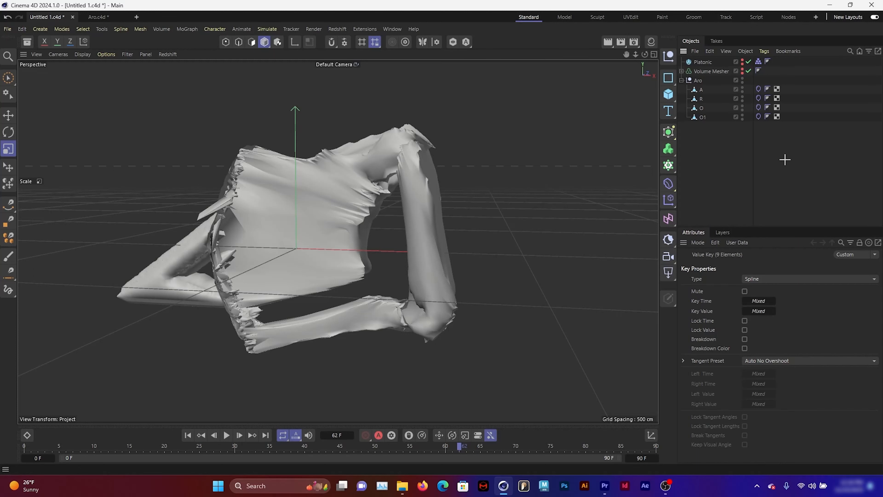
At frame 60, keyframe the enabled Mix Animation With Force option on all four Balloon tags.
left_click_drag(710, 150, 695, 83)
left_click_drag(763, 75, 759, 129)
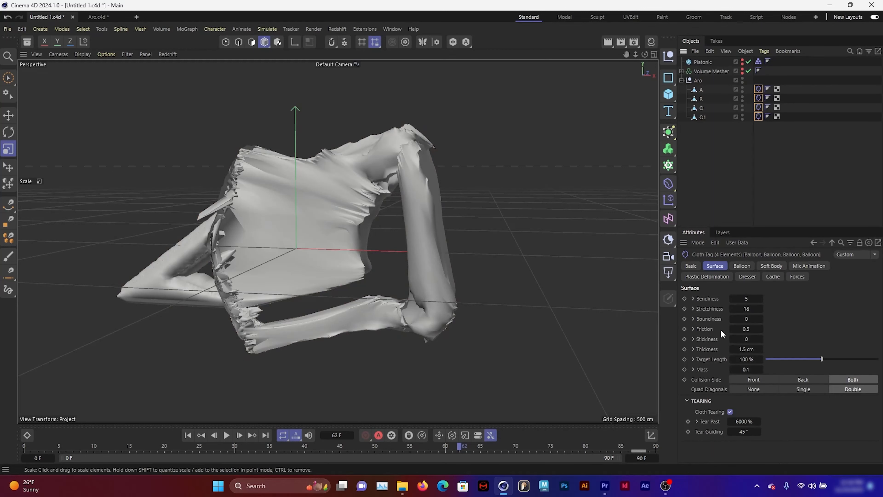
left_click_drag(447, 455, 446, 451)
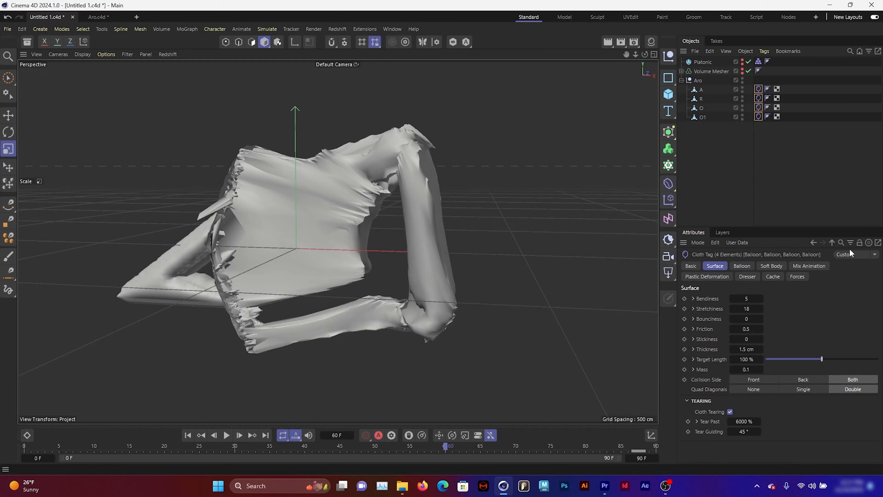
left_click(813, 267)
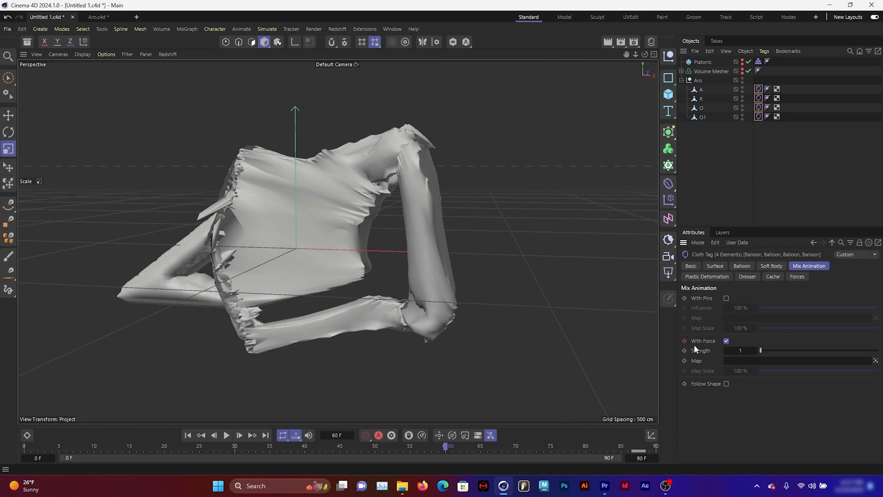
left_click(685, 340)
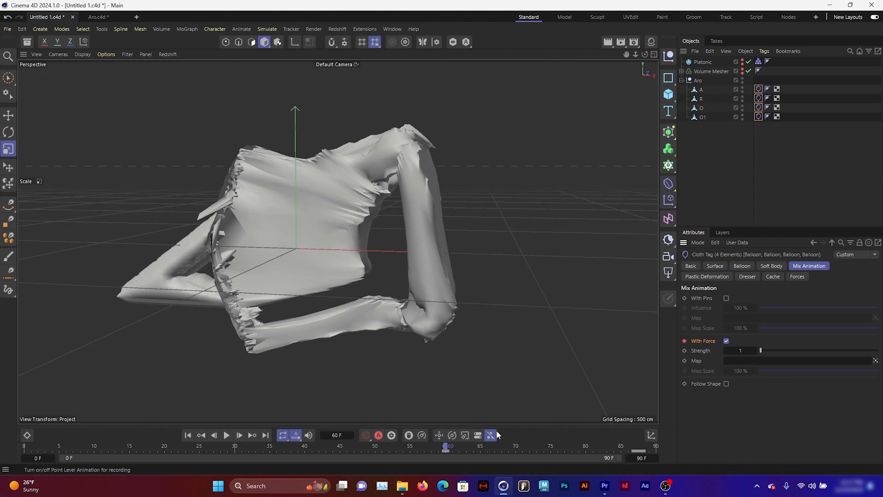
At frame 62, disable With Force on the four Balloon tags and keyframe it.
left_click(459, 449)
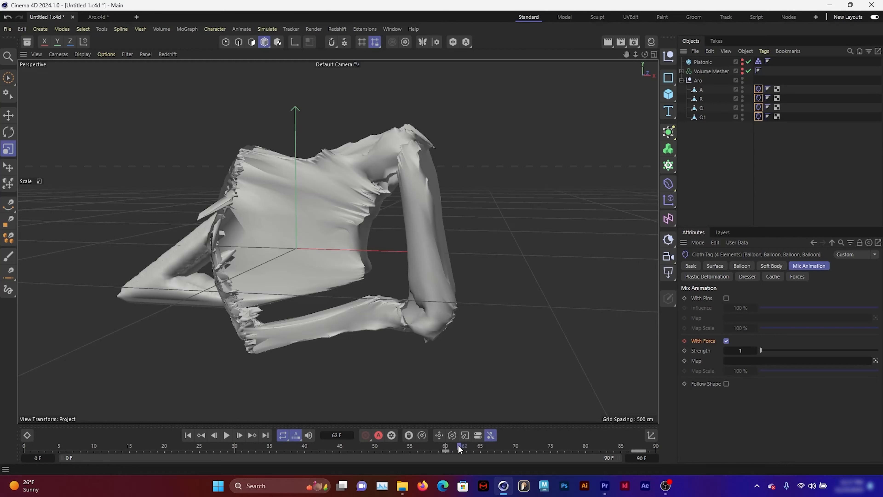
left_click(726, 341)
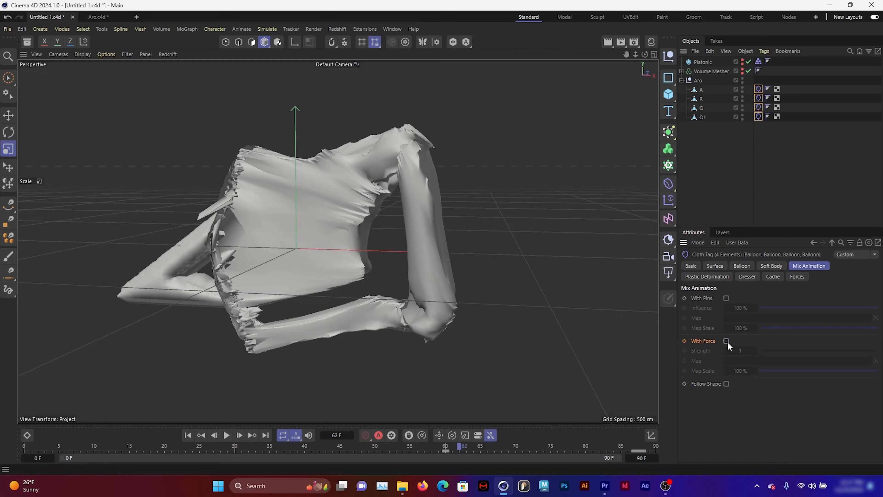
left_click(684, 341)
Play the simulation from the start to check the inflation and burst, and return to frame 0.
left_click(188, 435)
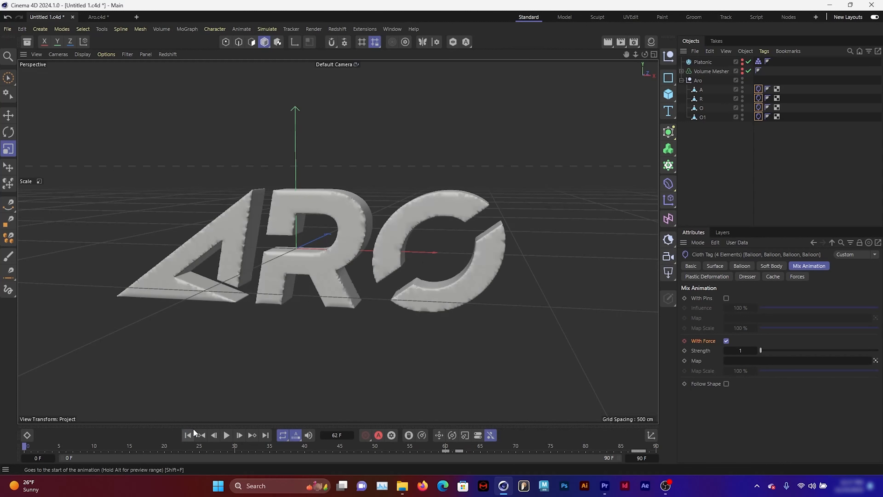
left_click(226, 435)
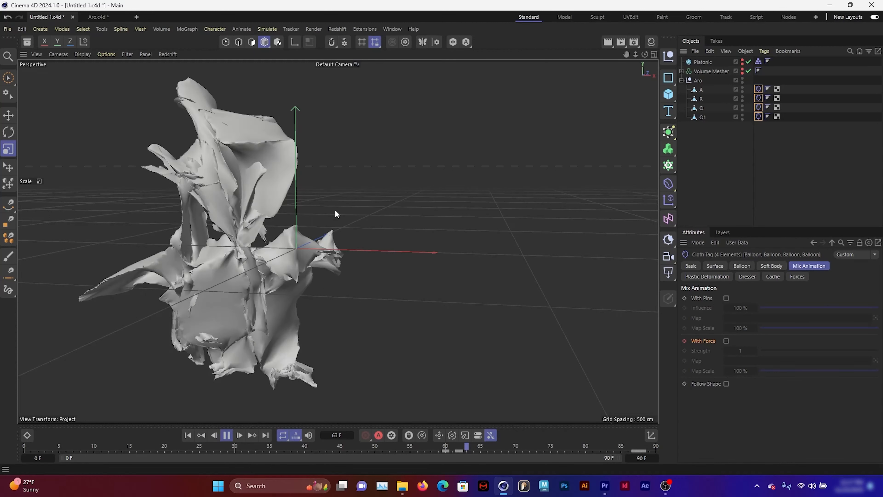
left_click(188, 435)
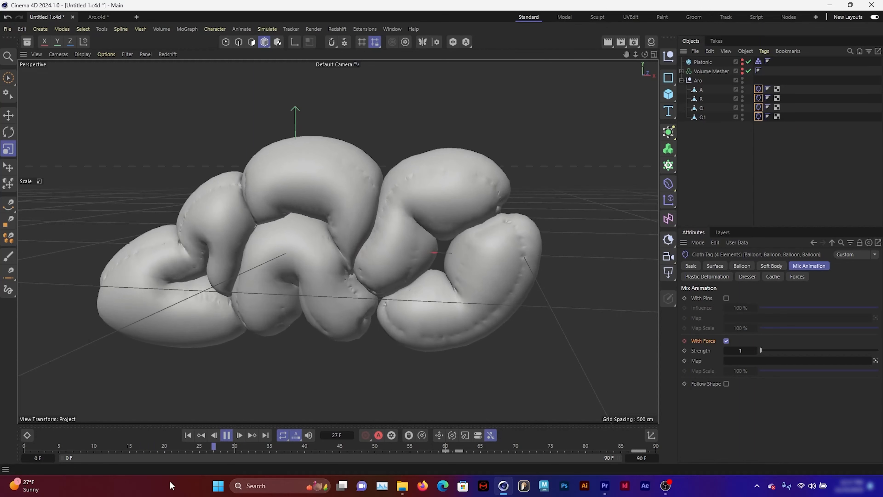
left_click(226, 435)
left_click(187, 435)
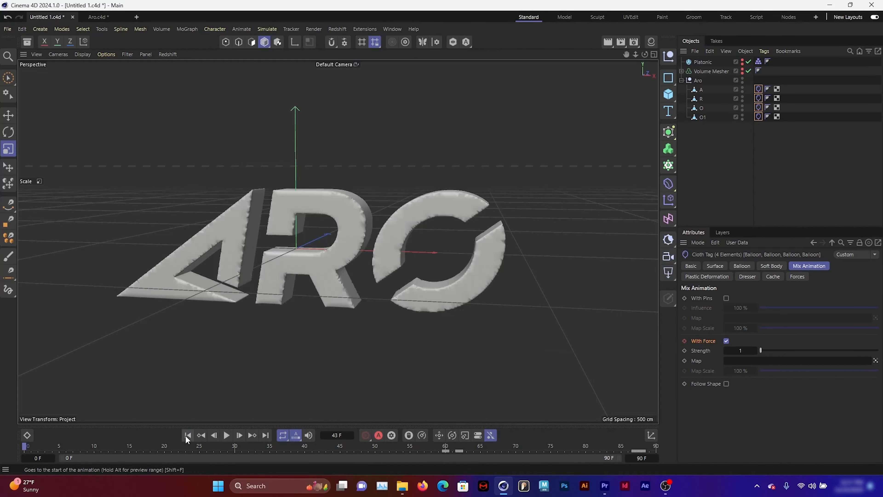
Bake the letter objects A, R, O and O1 together with the Platonic as Alembic.
left_click_drag(723, 160, 690, 84)
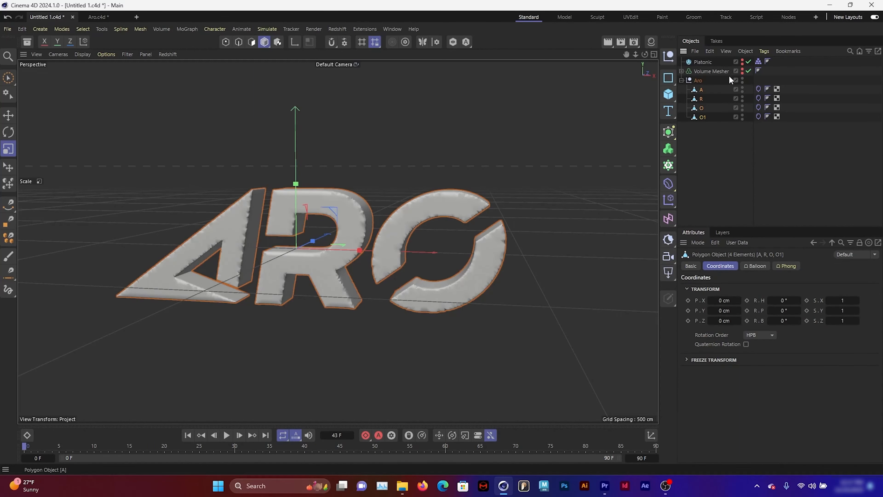
left_click(708, 63, "ctrl")
right_click(708, 63)
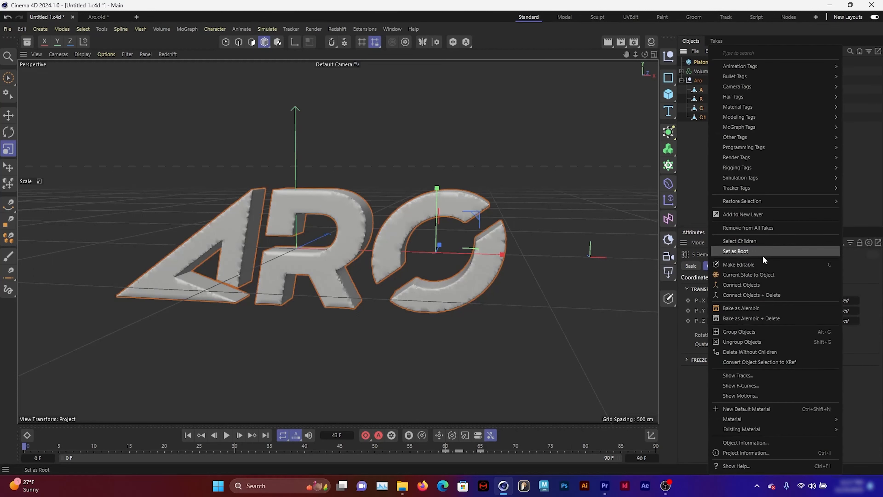
left_click(752, 309)
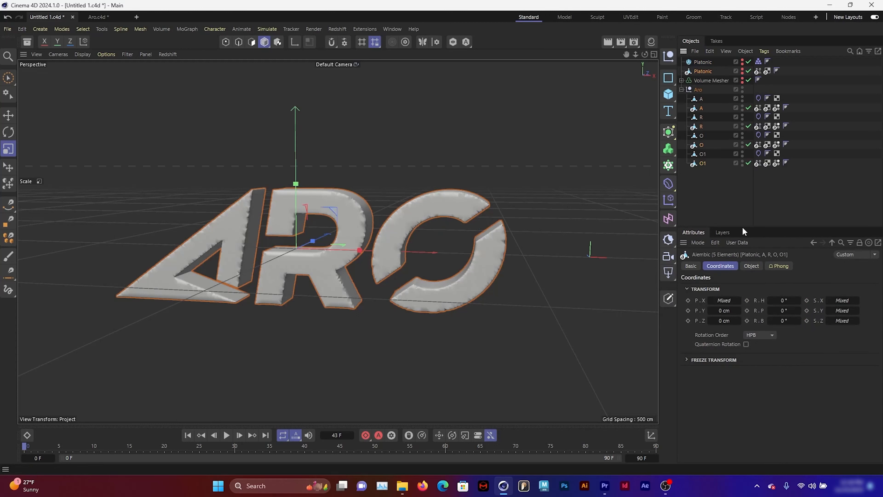
Delete the original A, R, O, O1 and Platonic objects, keeping only their baked Alembic versions.
left_click(730, 205)
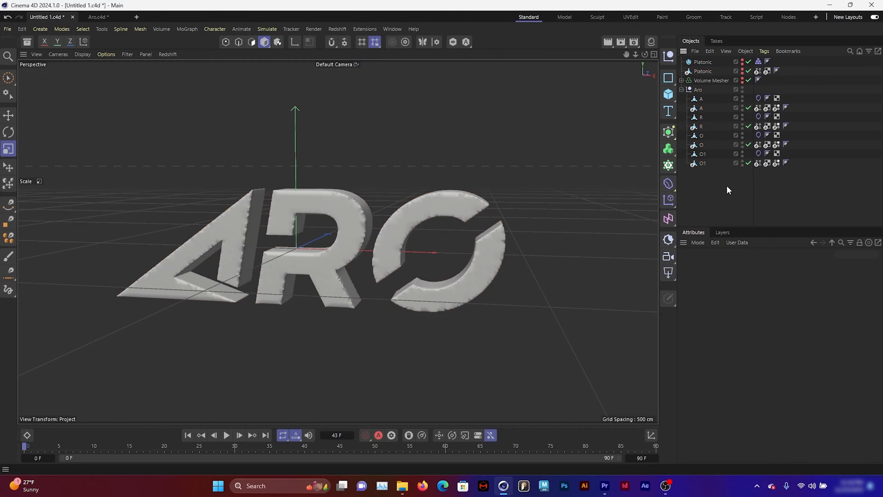
left_click(702, 155)
left_click(702, 137, "ctrl")
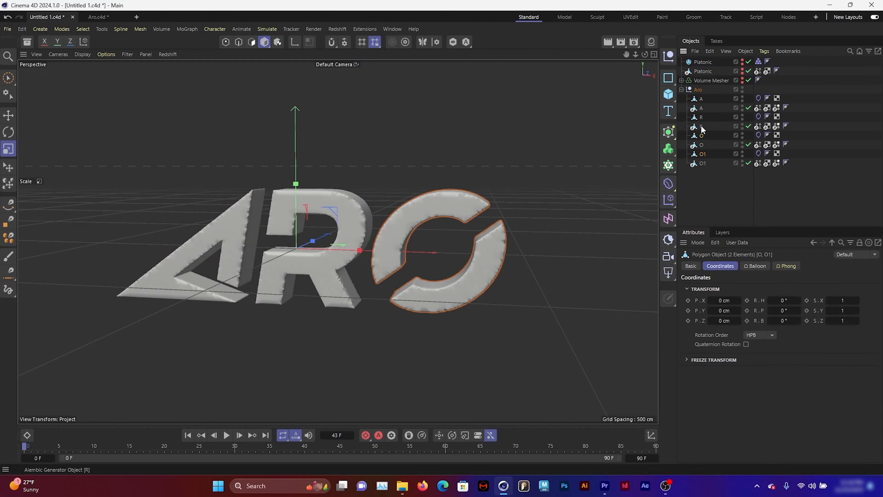
left_click(701, 117, "ctrl")
left_click(701, 99, "ctrl")
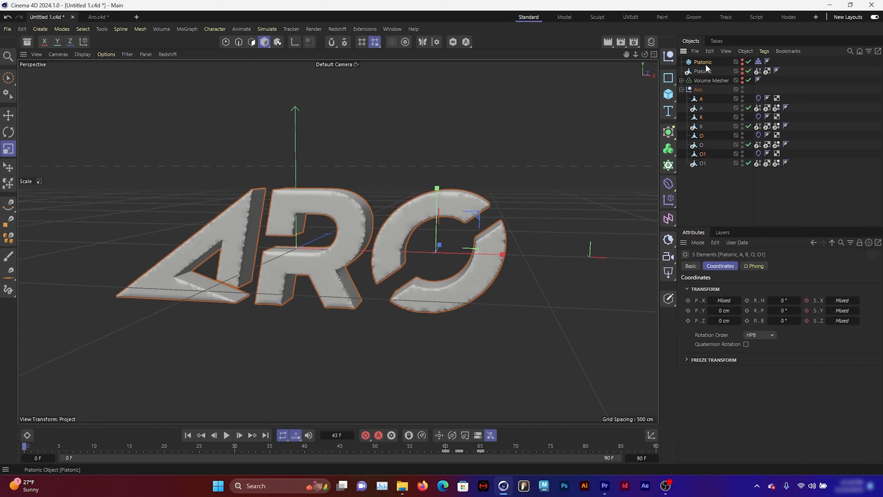
key("Delete")
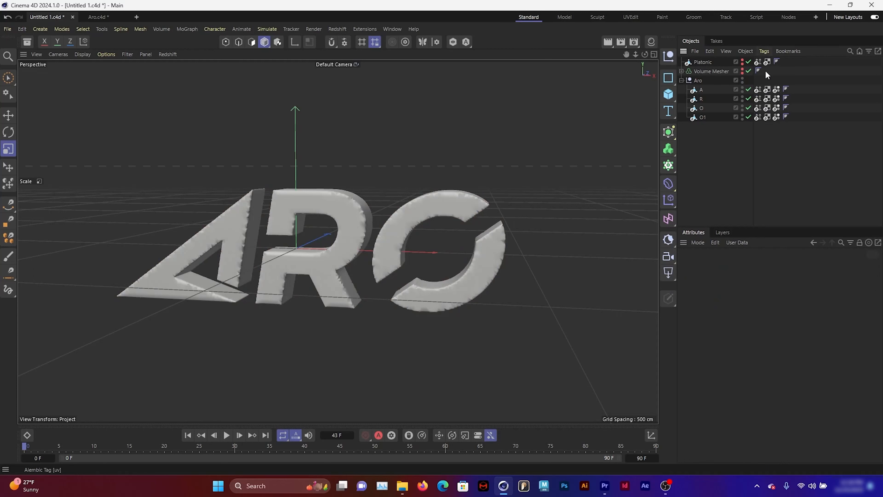